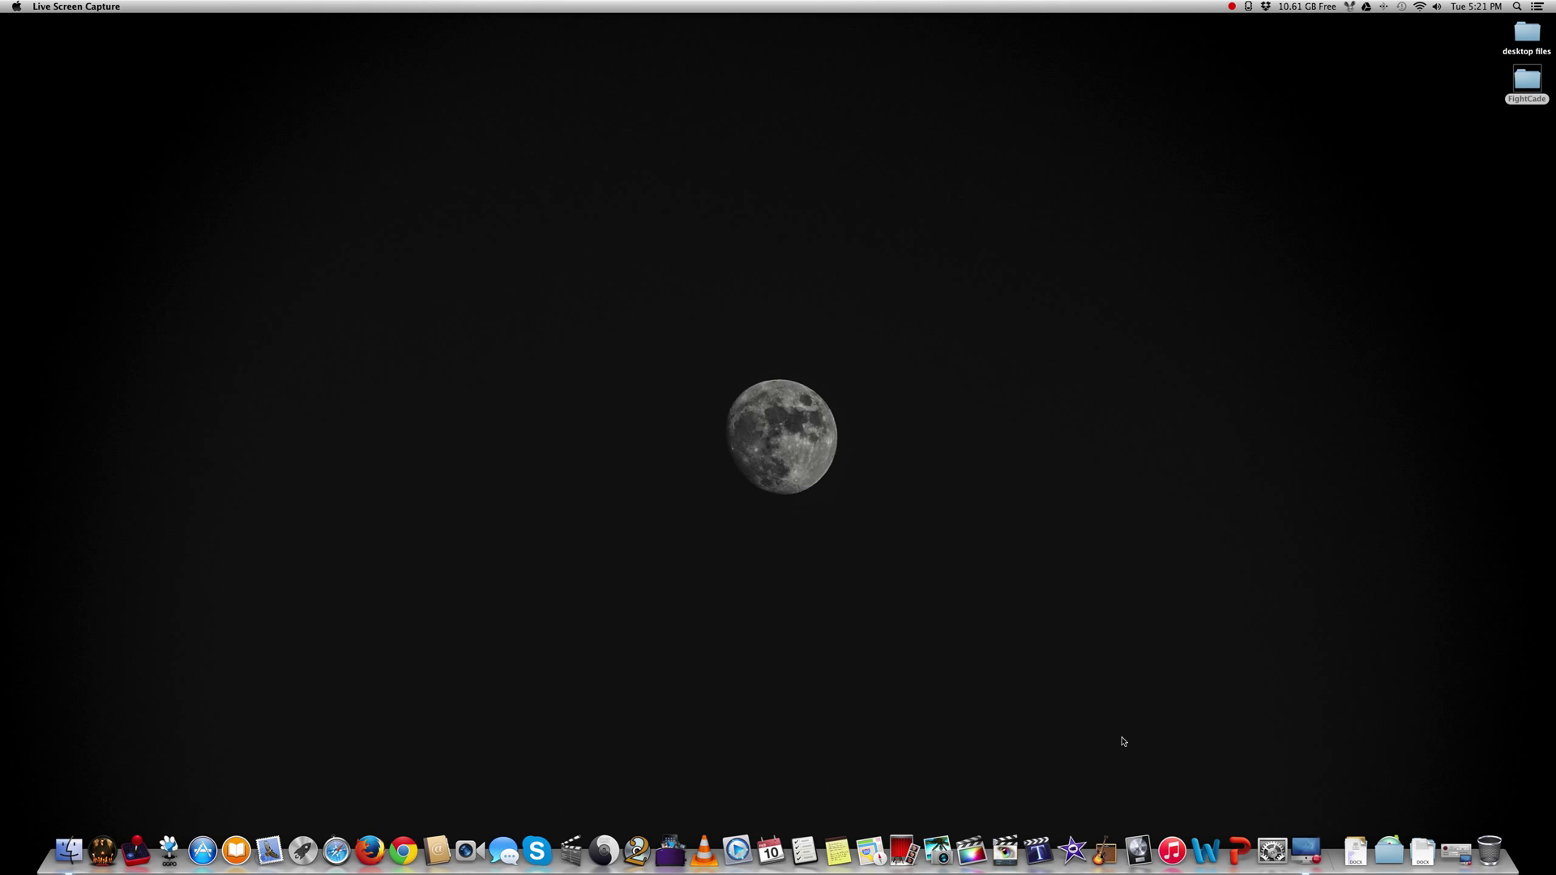
Open the Applications stack from the Dock to show its app grid.
{"action": "left_click", "coordinate": [1391, 851]}
Launch Wineskin Winery from the Applications grid and move its window toward the lower right.
{"action": "scroll", "coordinate": [1252, 718], "scroll_direction": "down", "scroll_amount": 5}
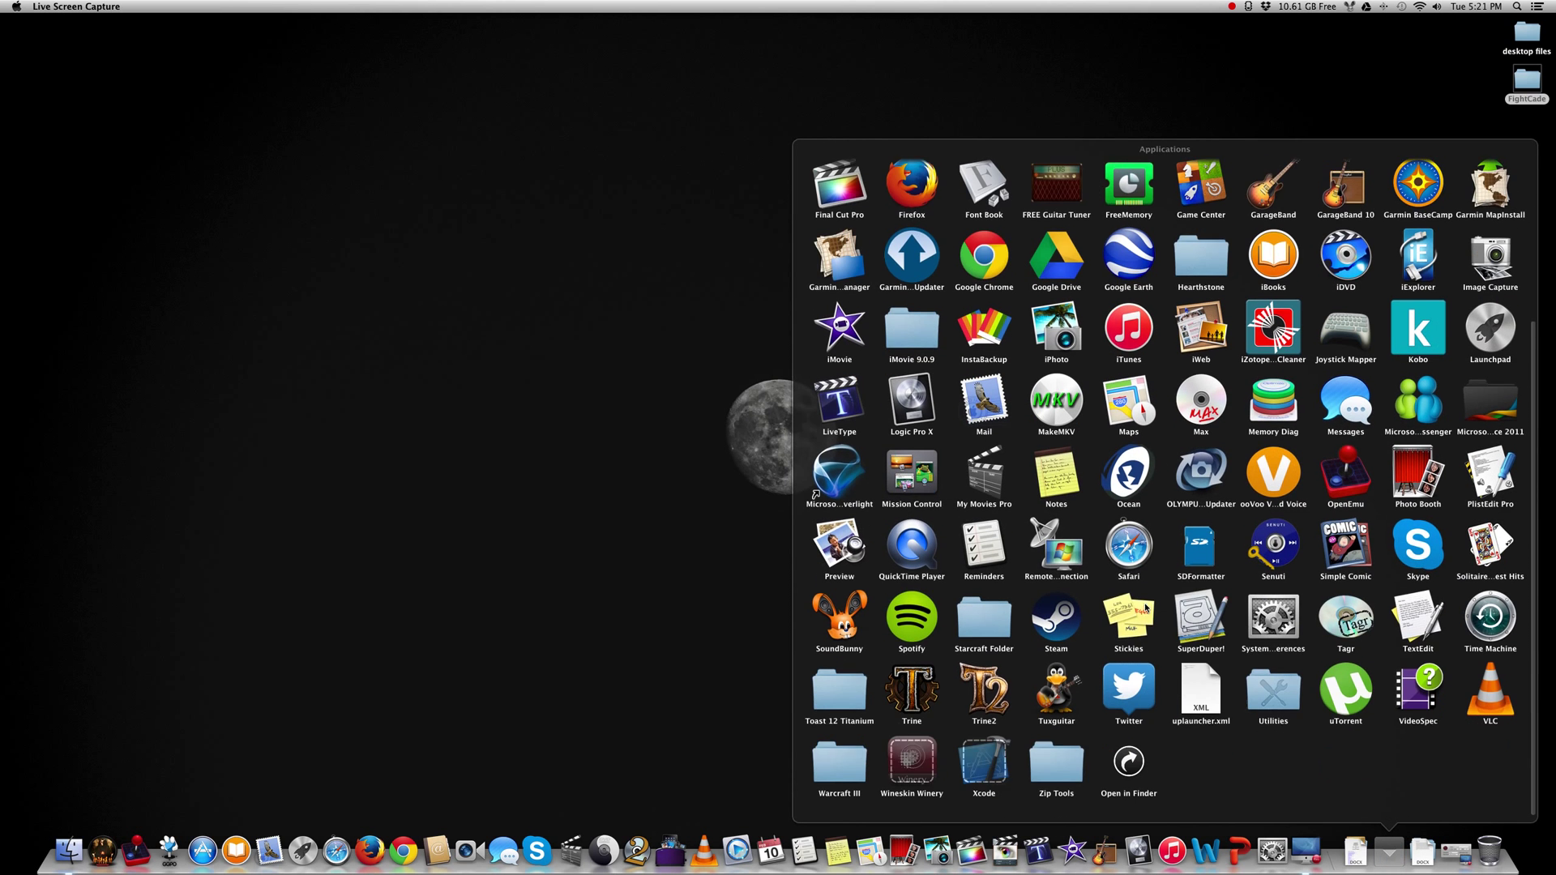
{"action": "left_click", "coordinate": [928, 769]}
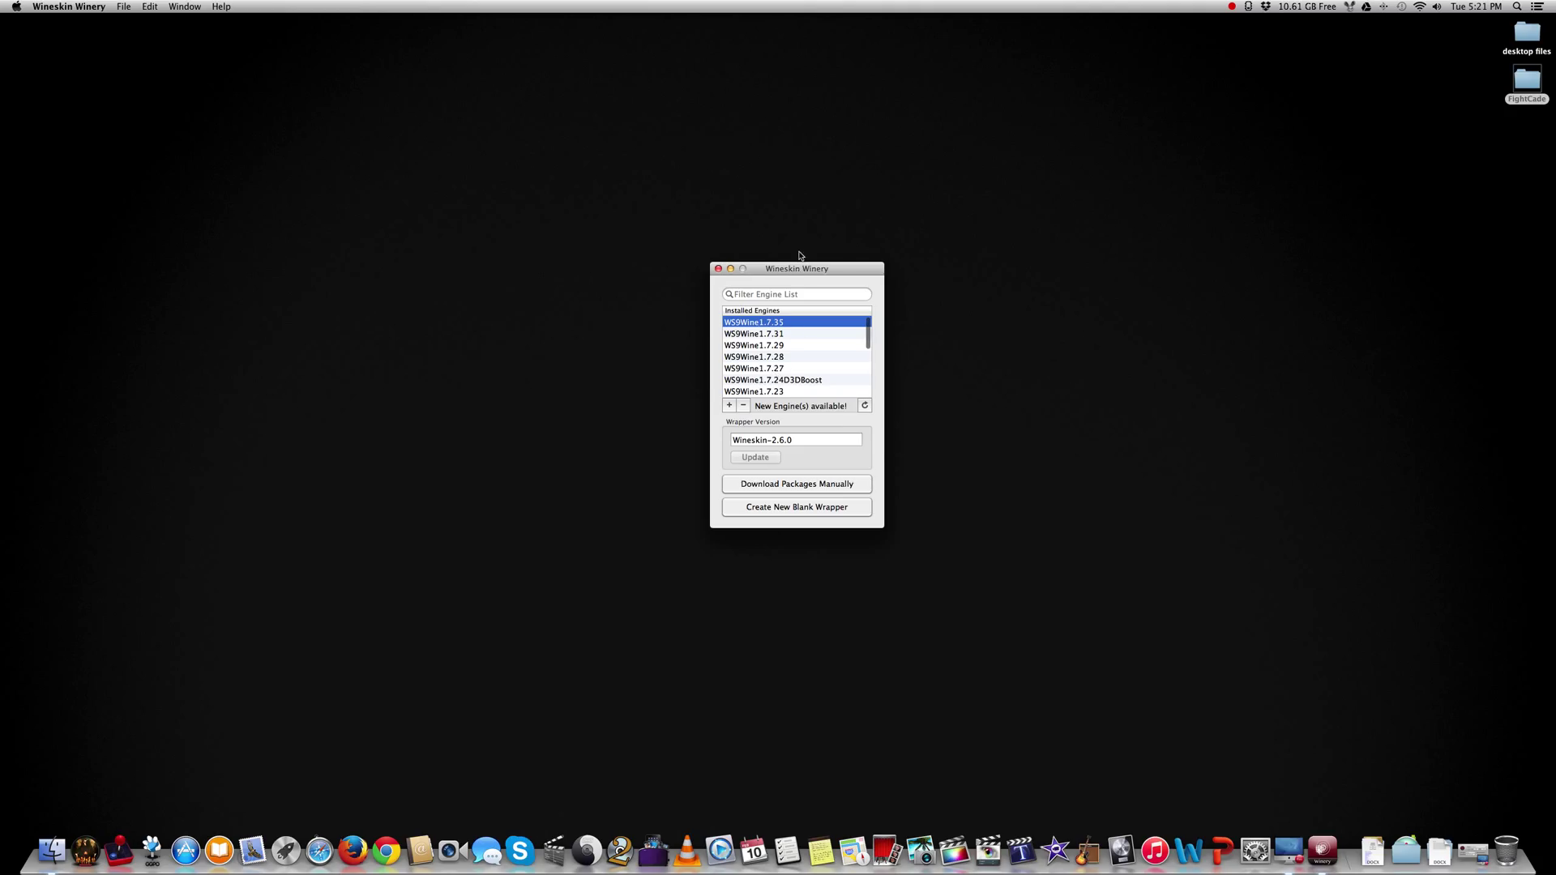
{"action": "left_click_drag", "start_coordinate": [797, 270], "coordinate": [710, 292]}
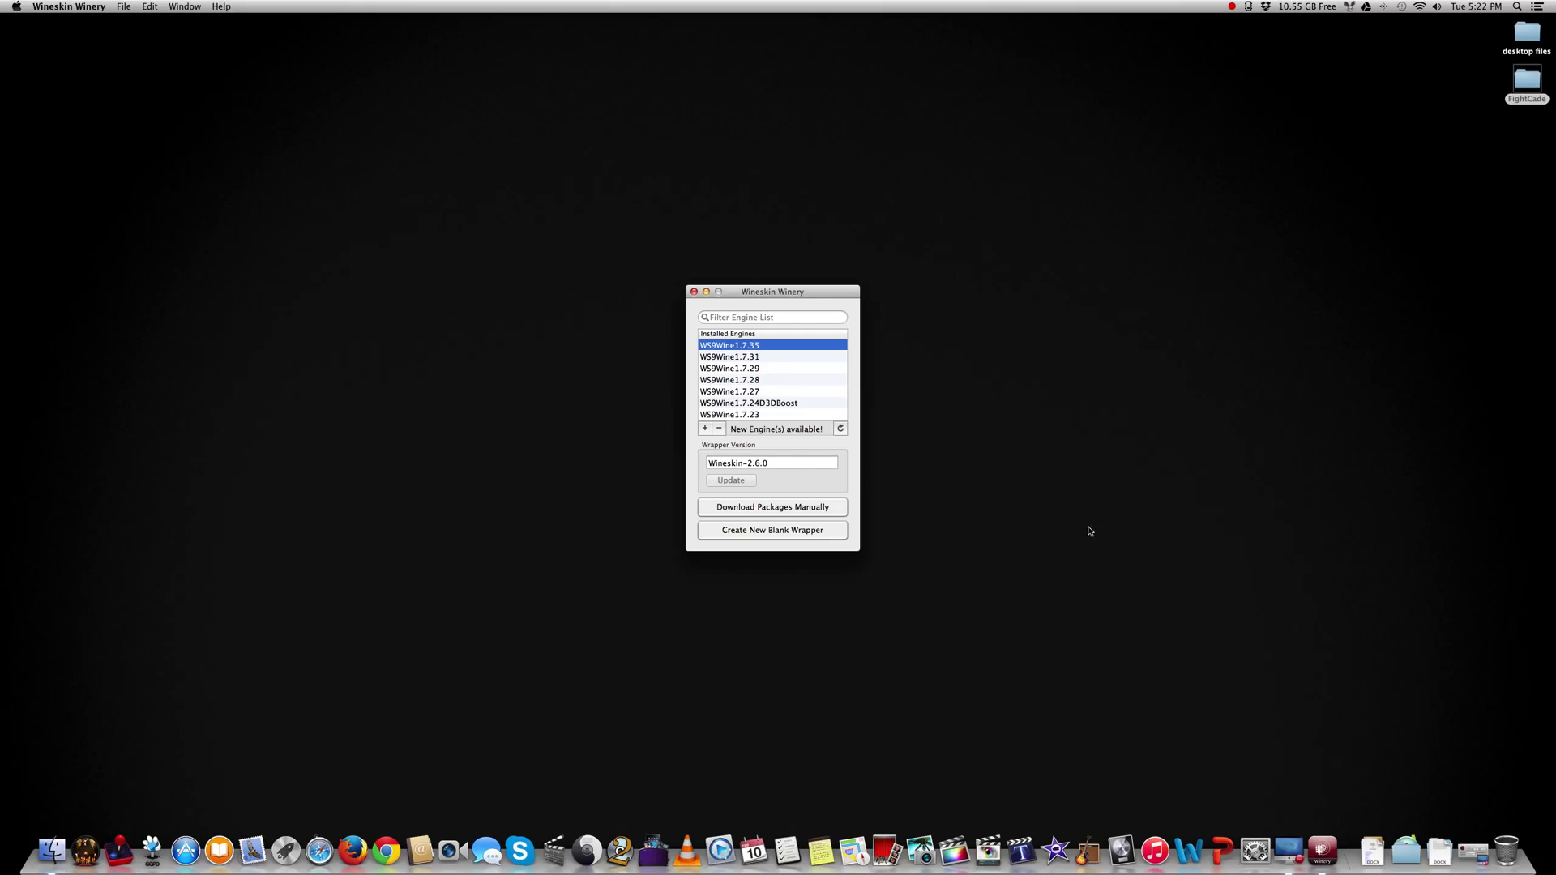
Create a new blank wrapper named FightCade and show the finished FightCade.app.
{"action": "left_click", "coordinate": [776, 536]}
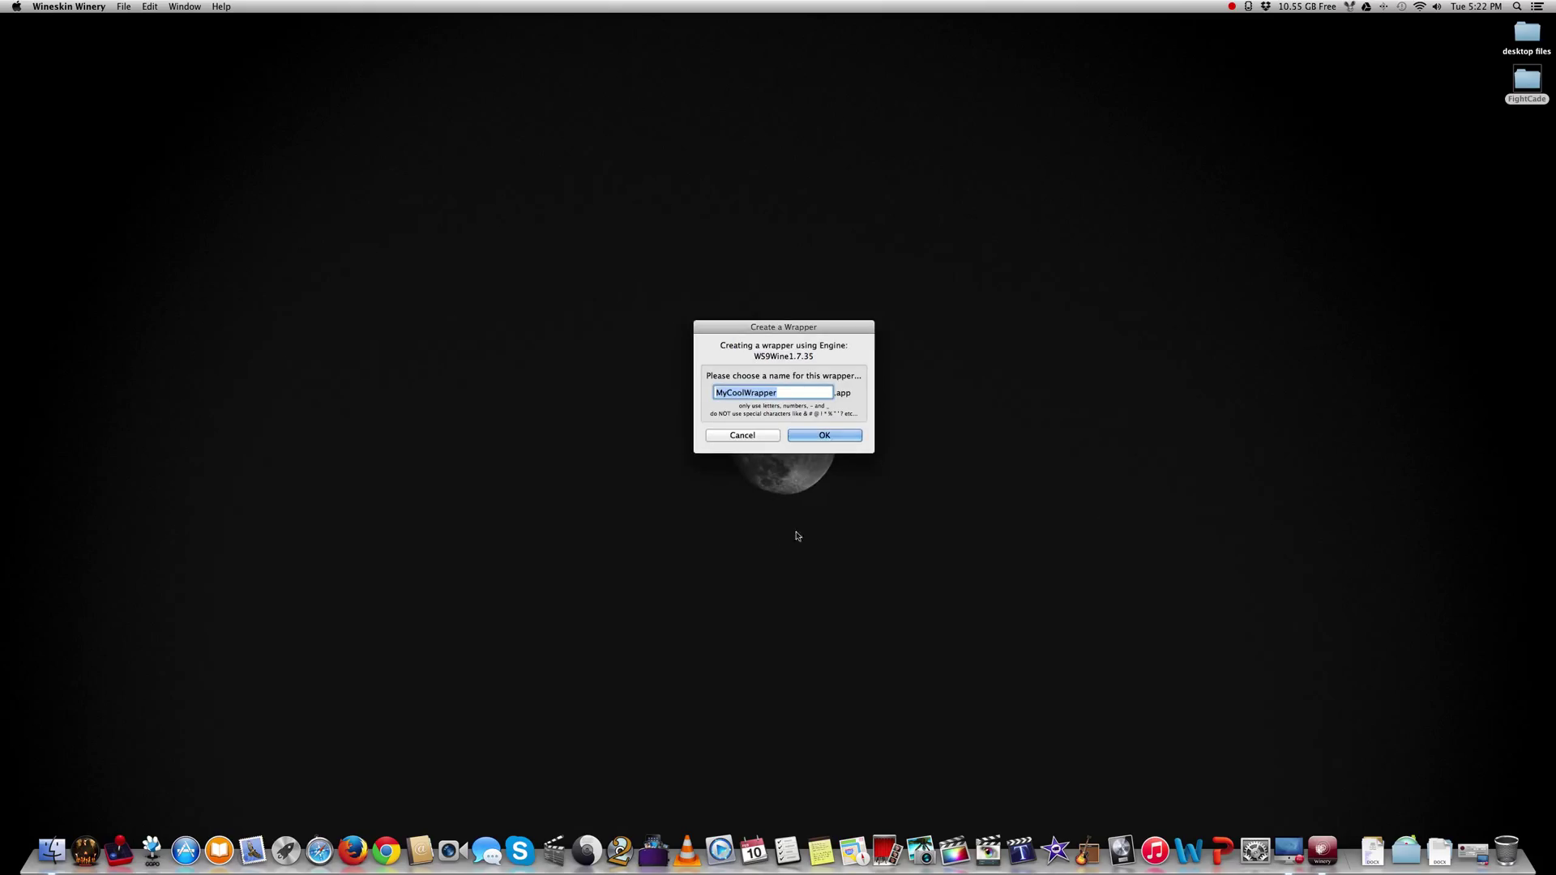
{"action": "type", "text": "FightCade"}
{"action": "key", "text": "Return"}
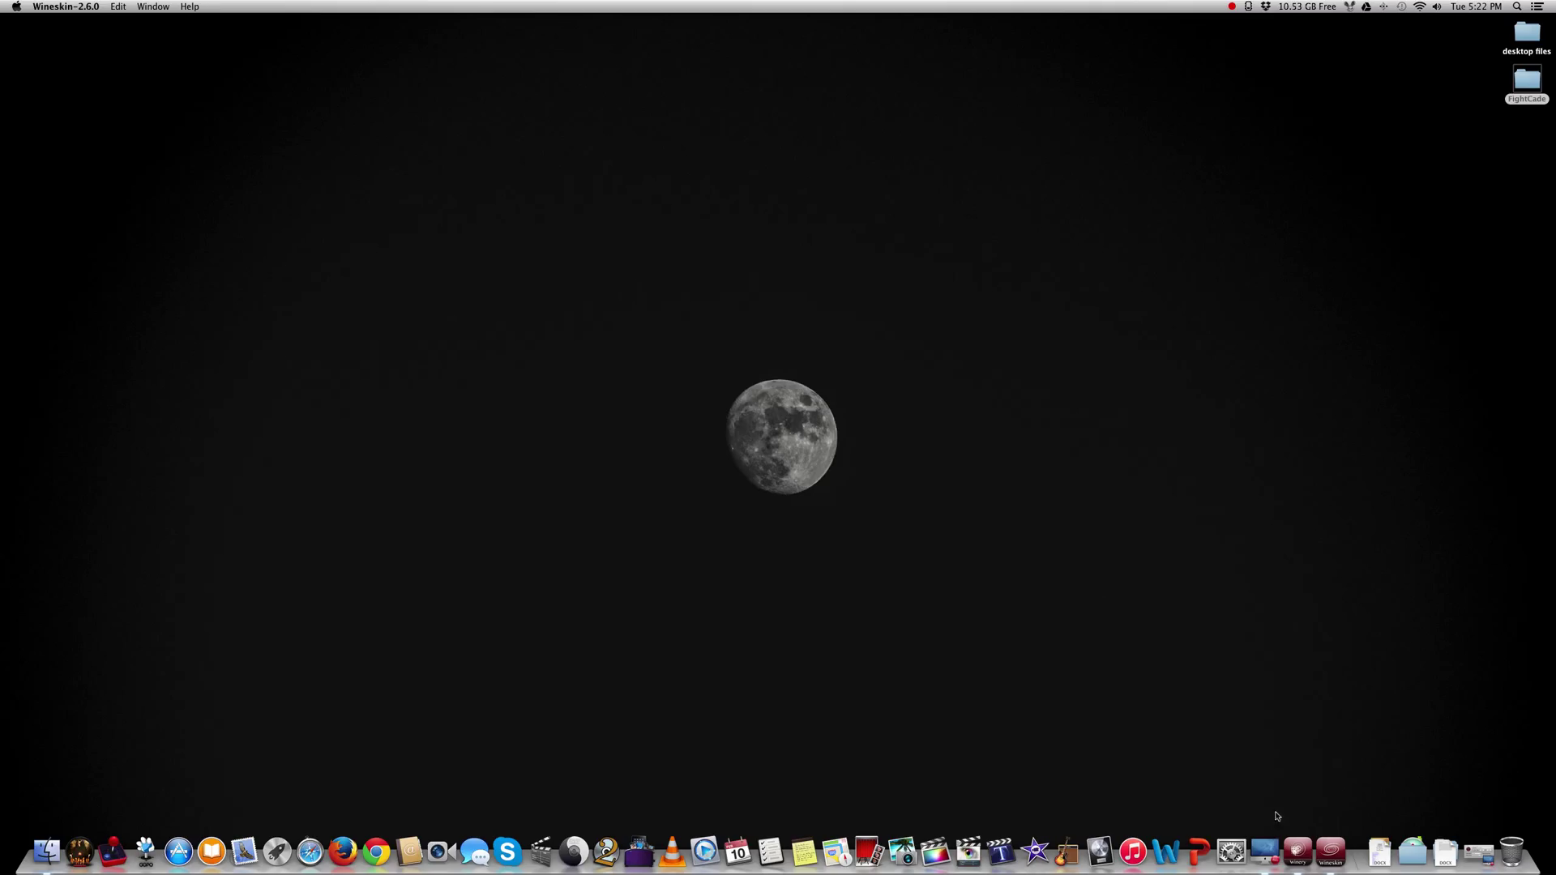
{"action": "left_click", "coordinate": [1330, 853]}
{"action": "double_click", "coordinate": [1529, 79]}
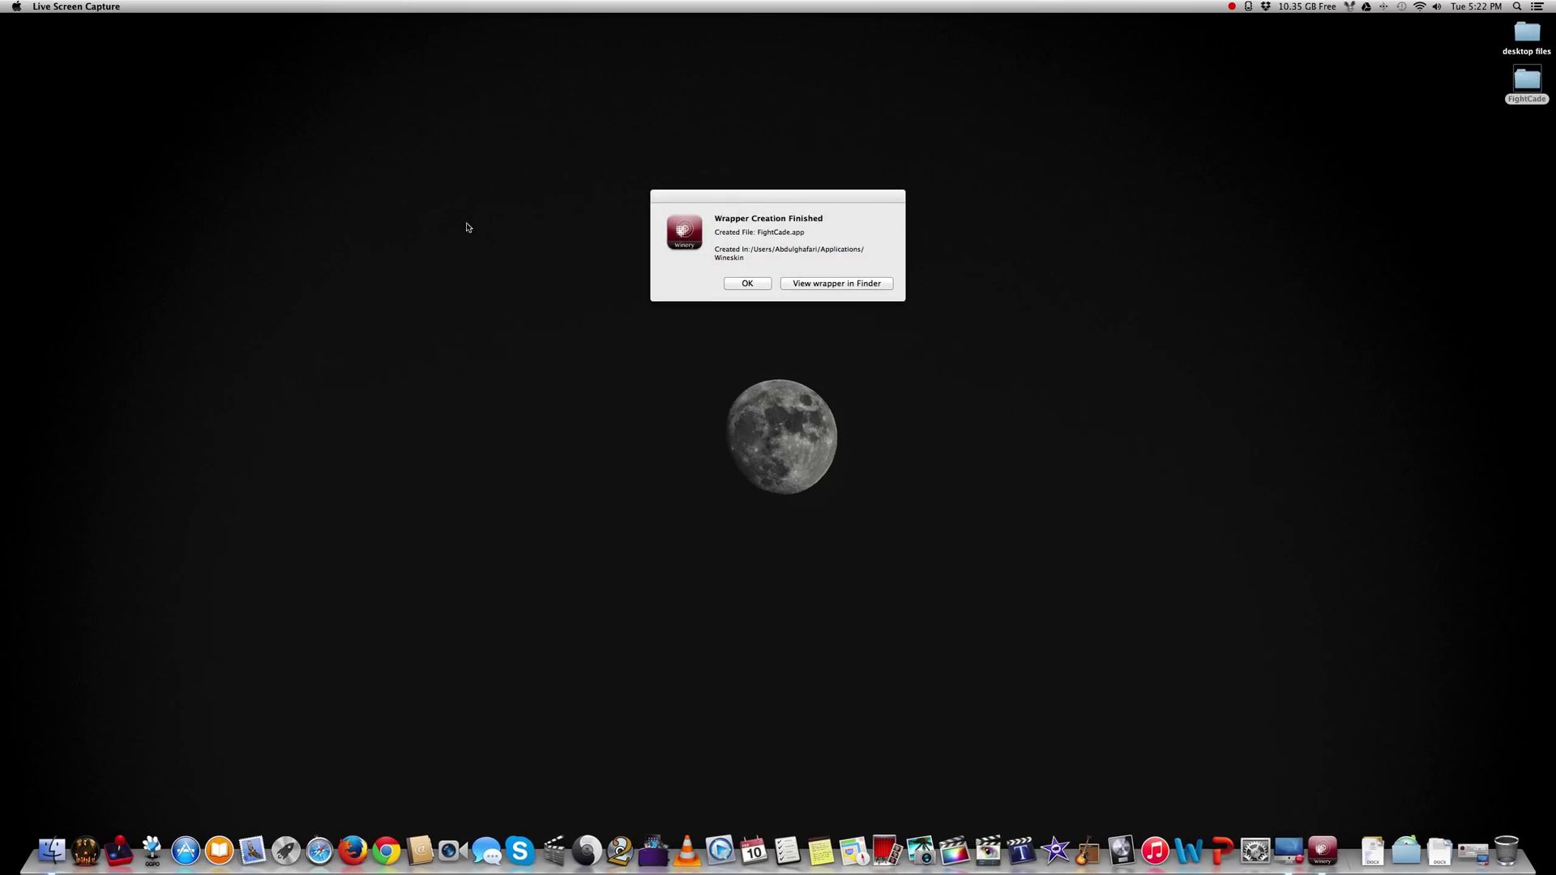
{"action": "left_click", "coordinate": [810, 283]}
Show the FightCade wrapper's package contents, run its Wineskin tool, and choose Install Software.
{"action": "left_click", "coordinate": [1017, 252]}
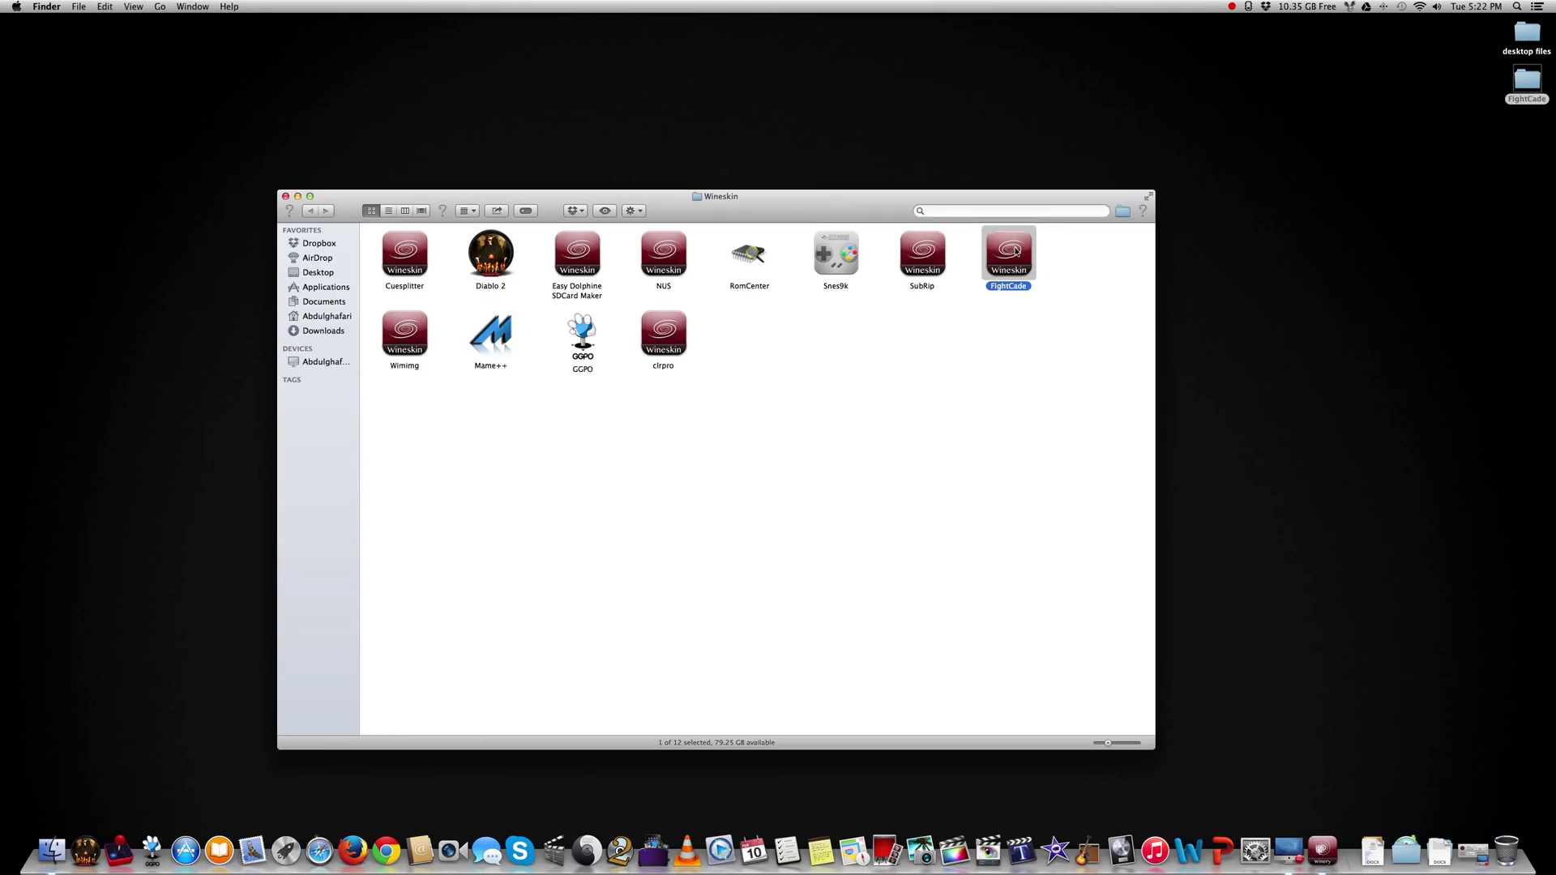
{"action": "right_click", "coordinate": [989, 260]}
{"action": "left_click", "coordinate": [1024, 275]}
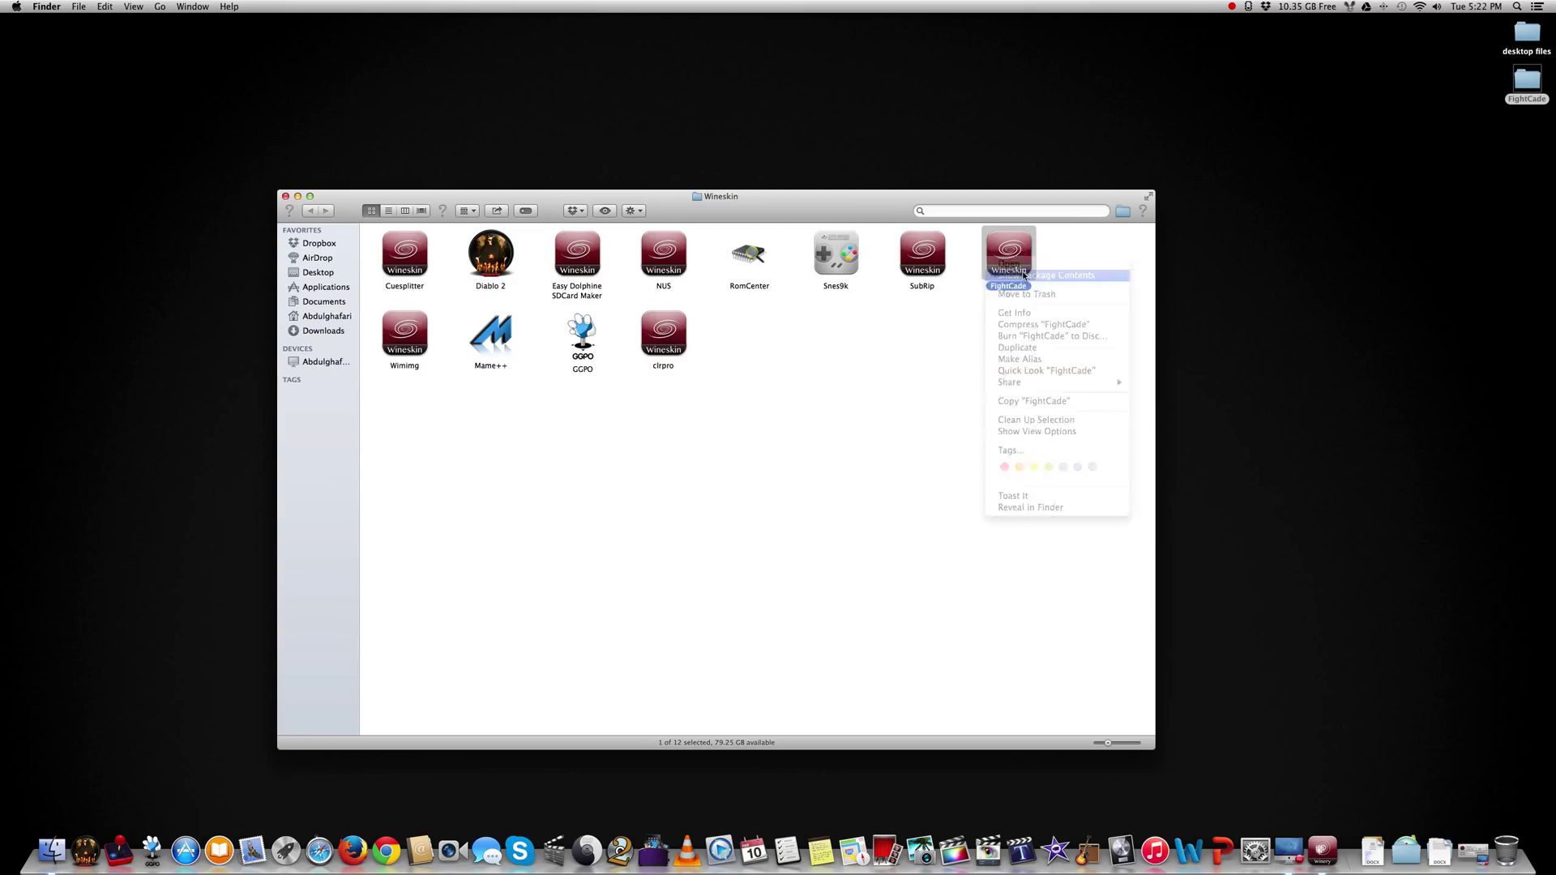
{"action": "double_click", "coordinate": [577, 246]}
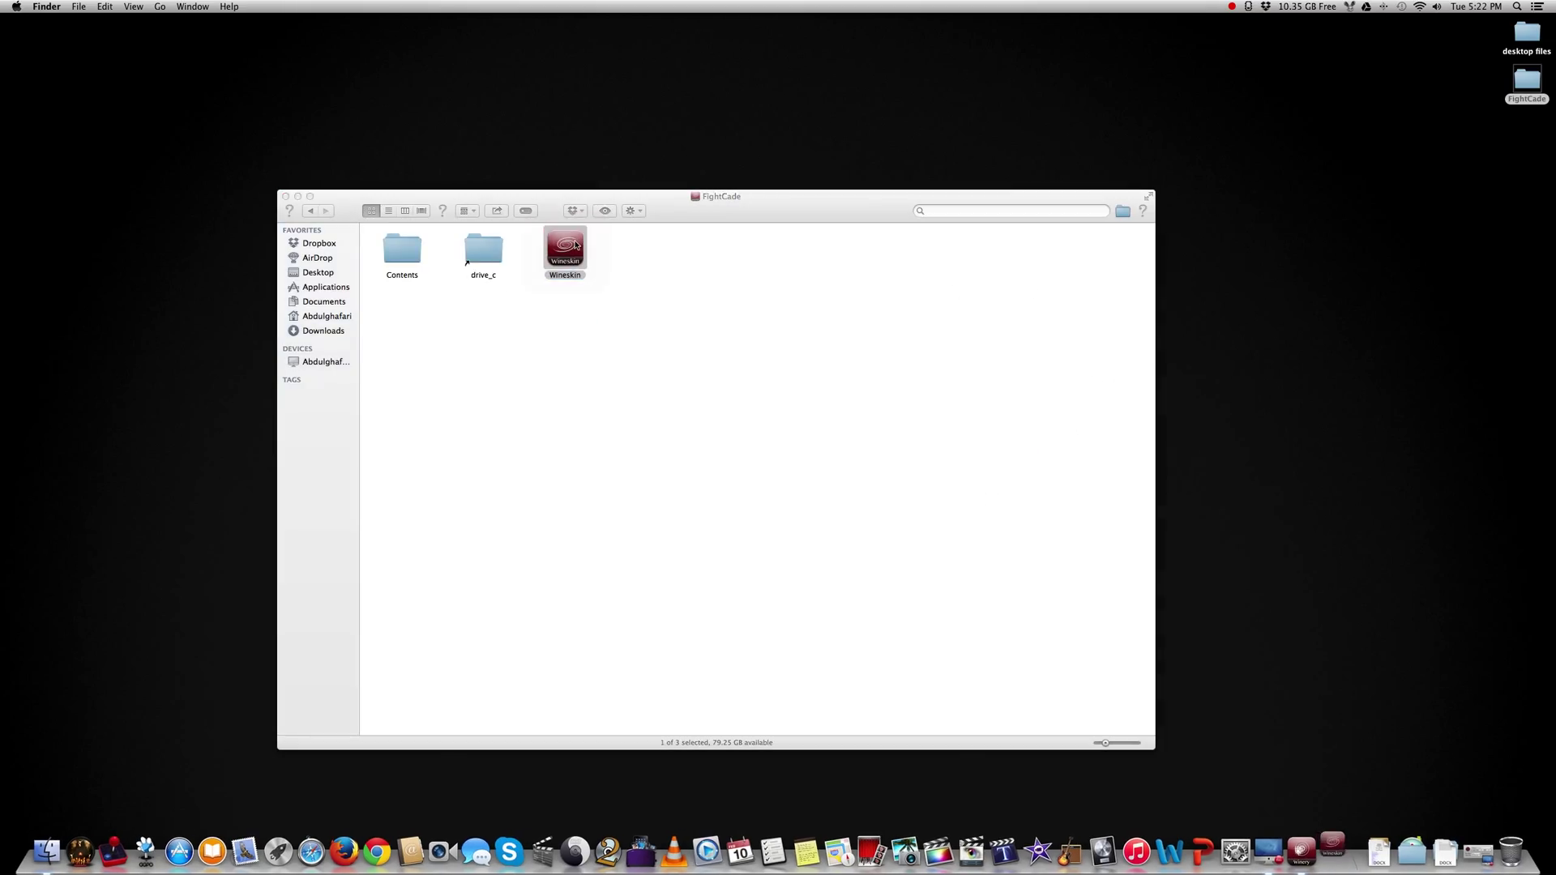
{"action": "left_click", "coordinate": [797, 409]}
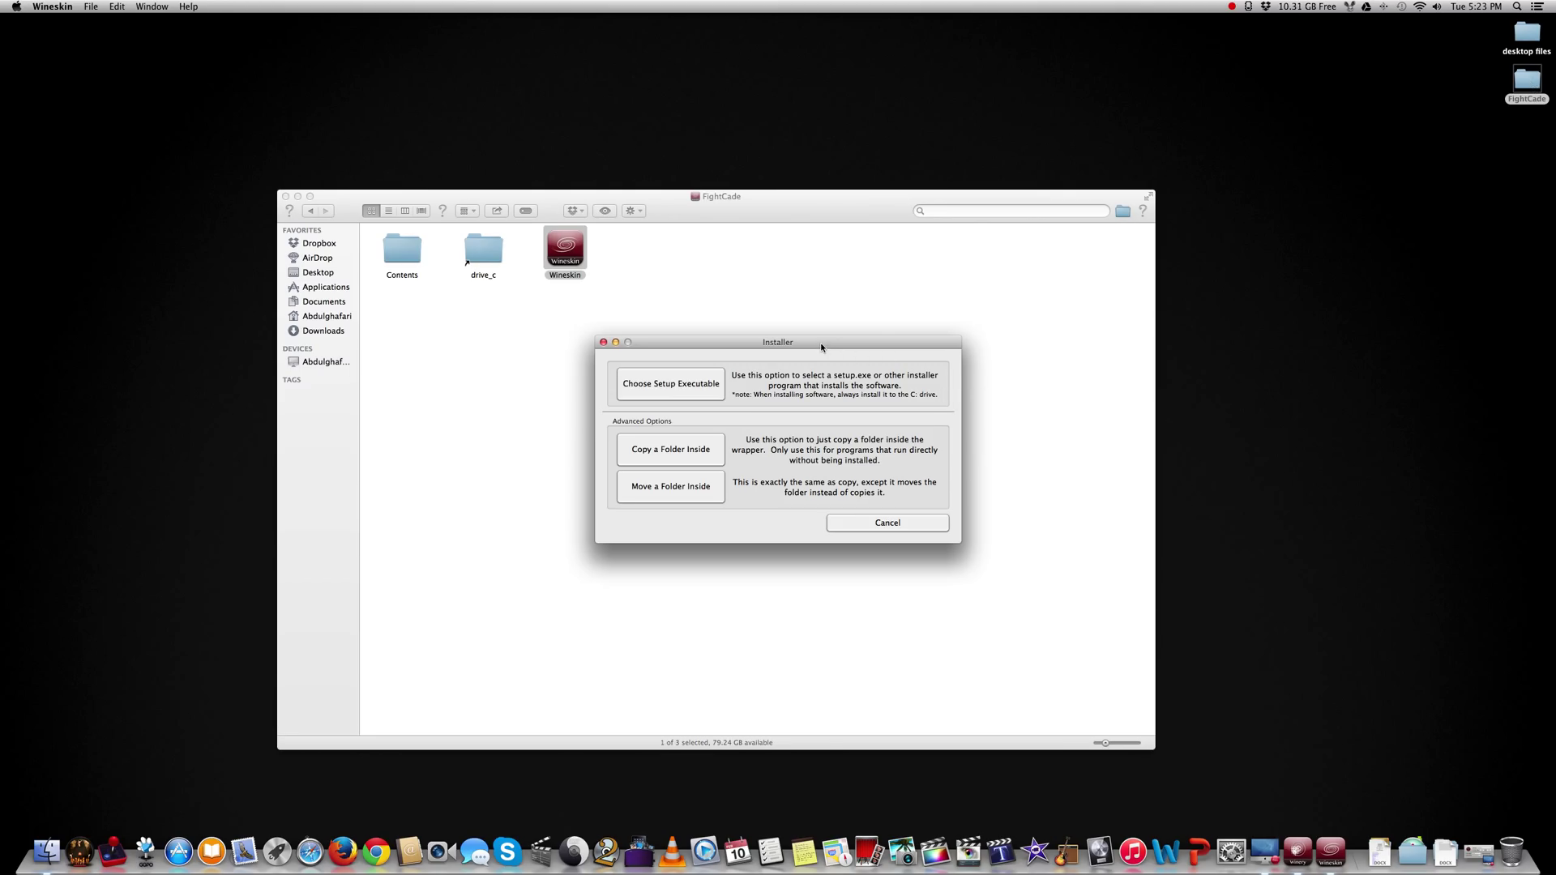
{"action": "left_click_drag", "start_coordinate": [821, 347], "coordinate": [850, 339]}
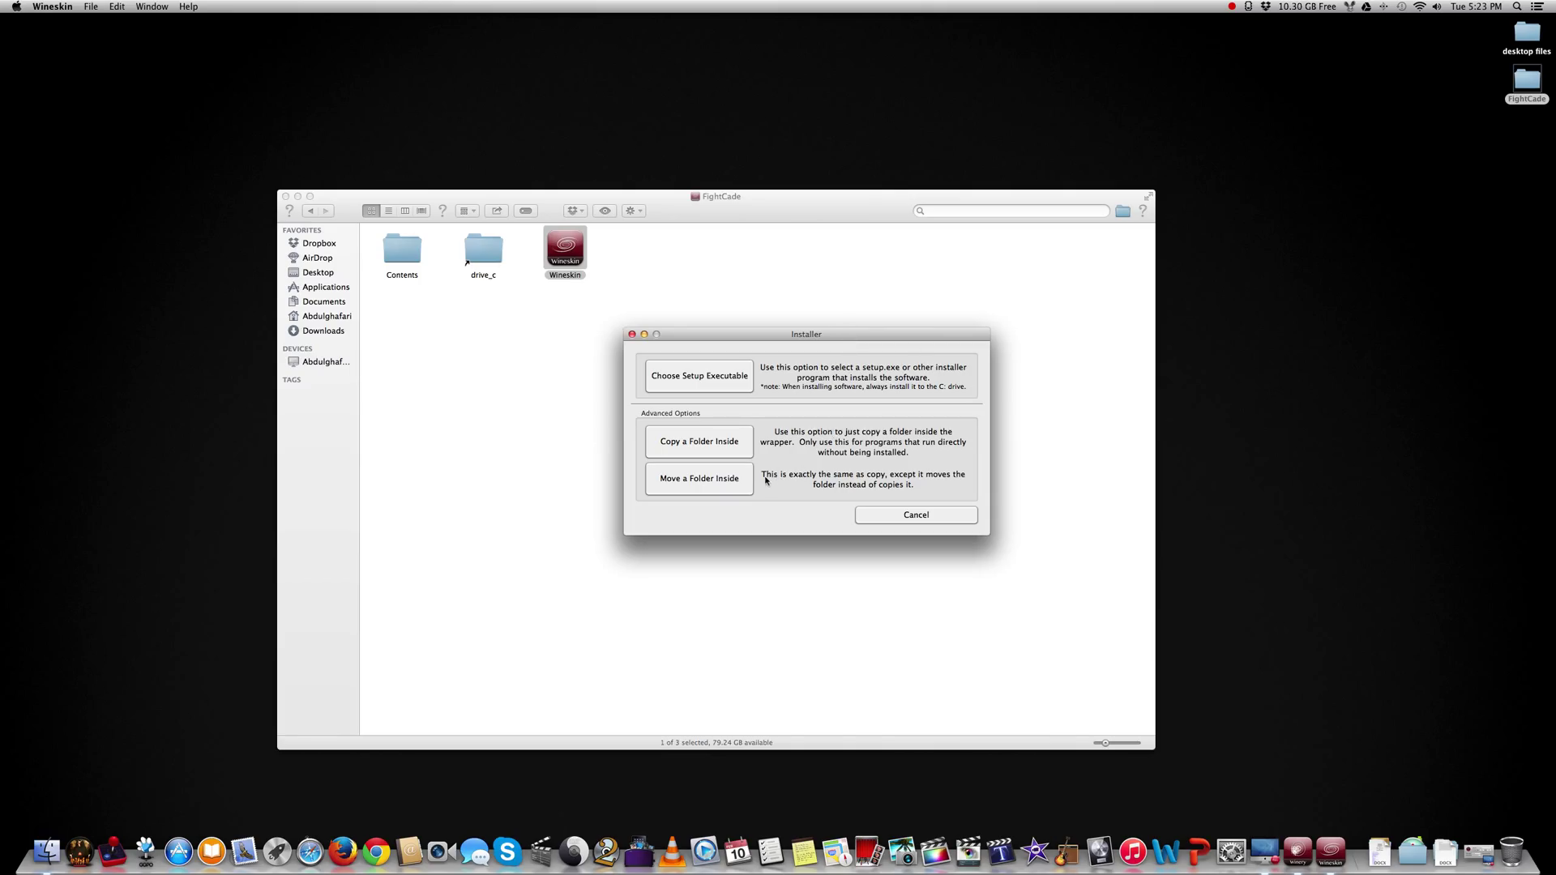
Move the Desktop's FightCade folder inside the wrapper.
{"action": "left_click", "coordinate": [713, 479]}
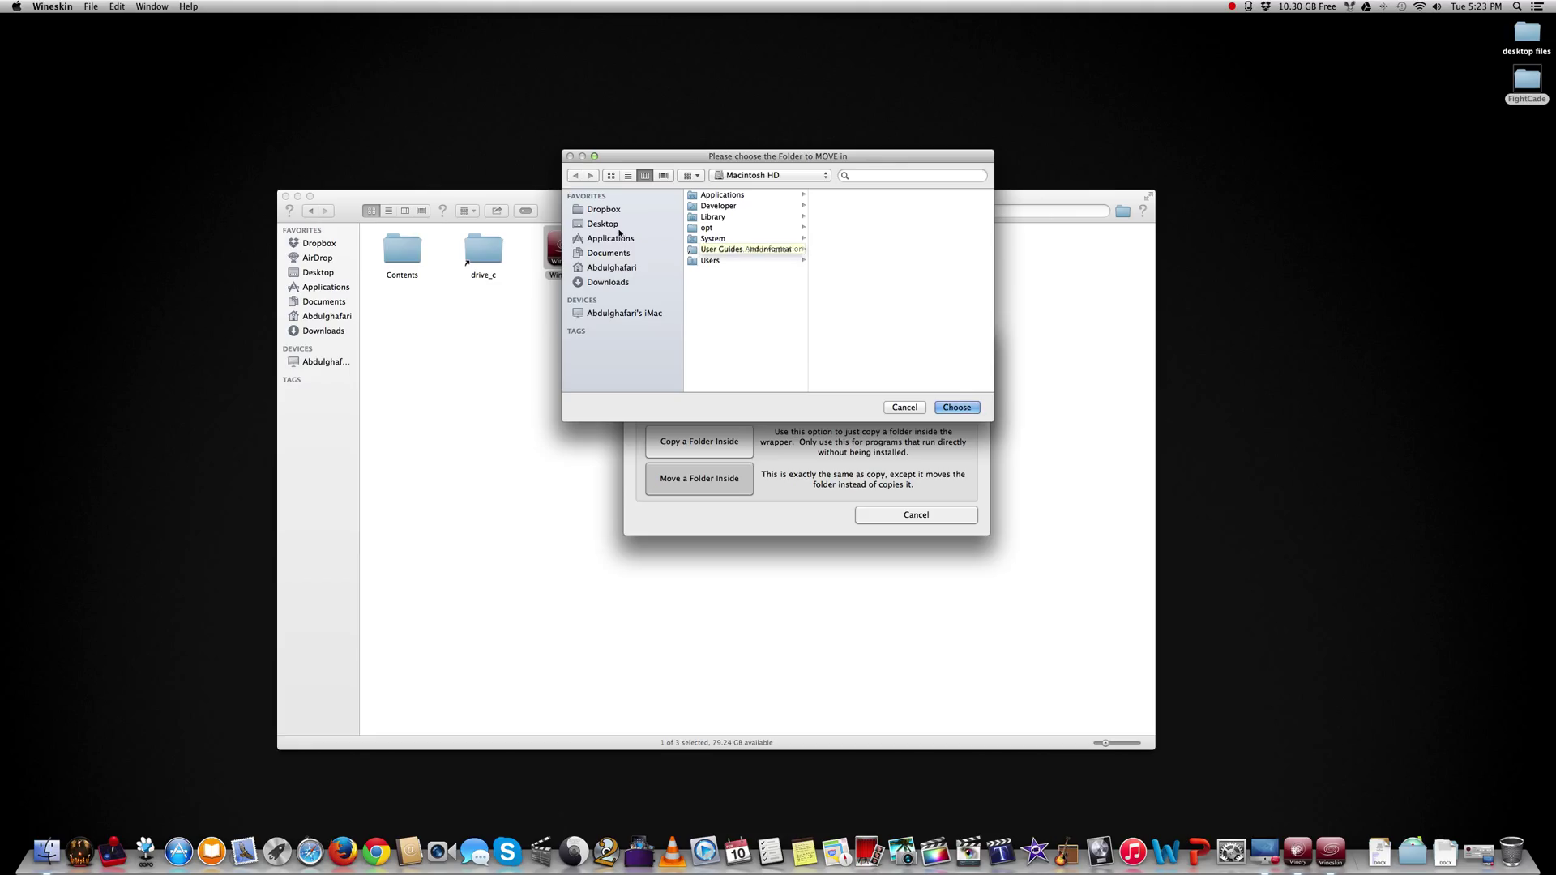
{"action": "left_click", "coordinate": [617, 226]}
{"action": "left_click", "coordinate": [728, 206]}
{"action": "left_click", "coordinate": [938, 407]}
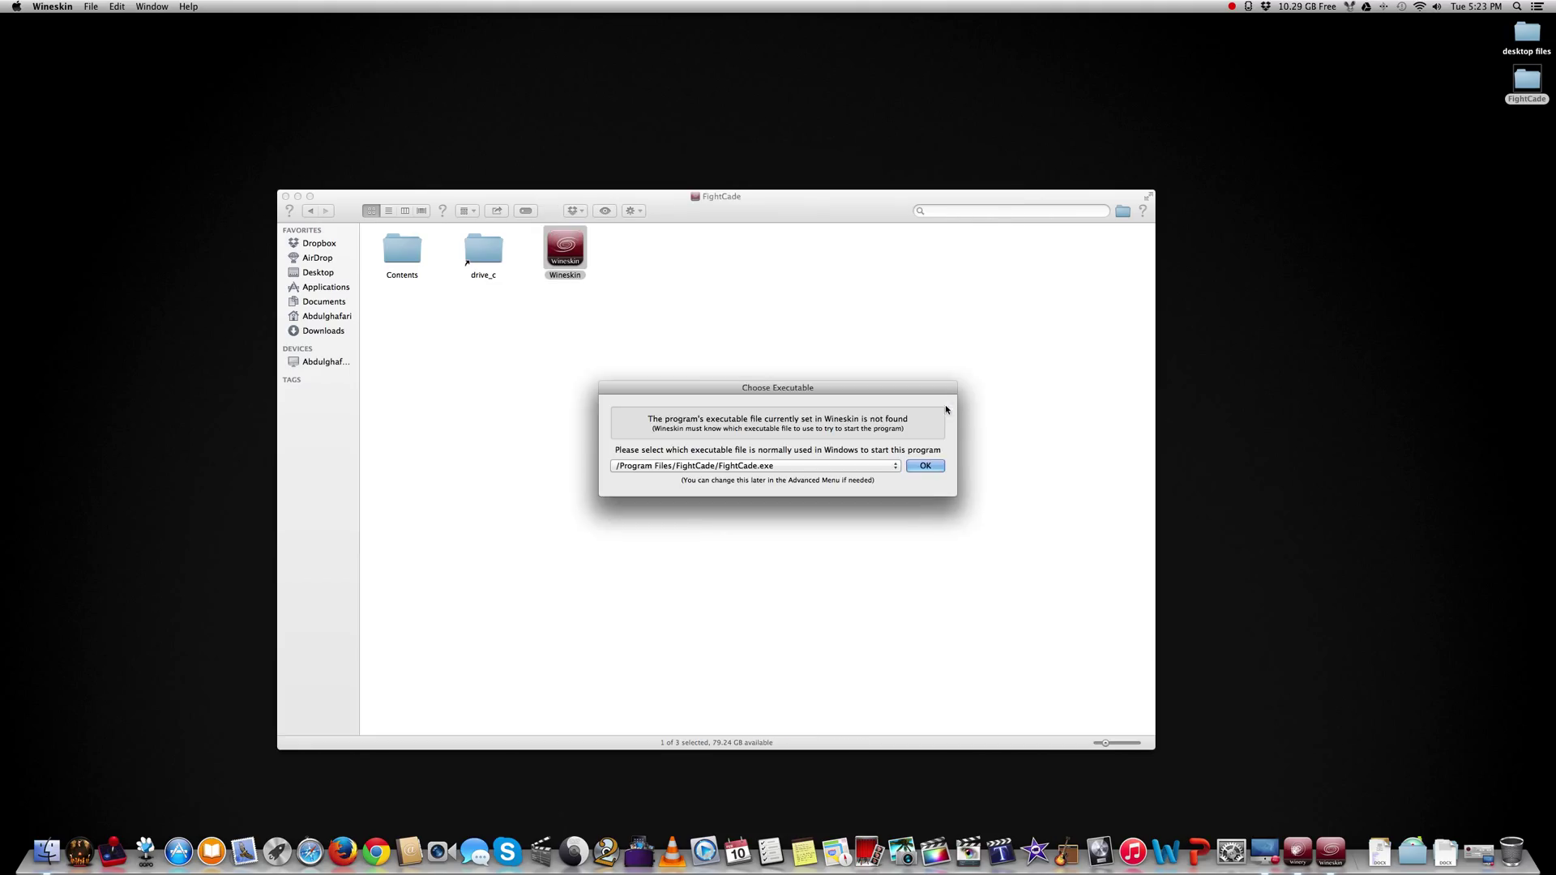
Keep FightCade.exe as the wrapper's startup executable and confirm.
{"action": "left_click", "coordinate": [710, 465]}
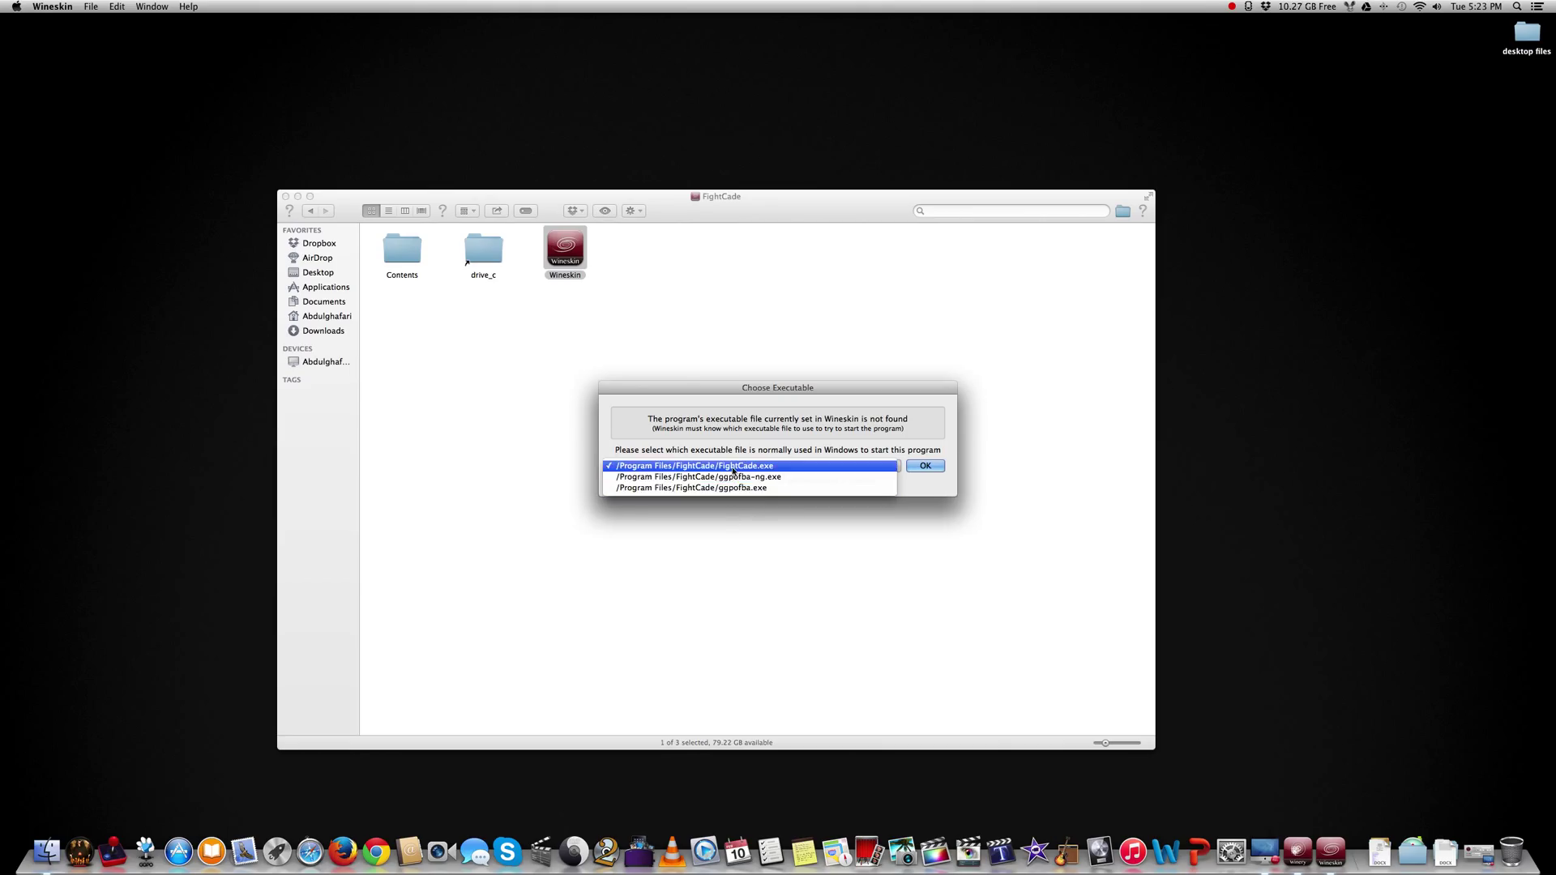
{"action": "left_click", "coordinate": [750, 466]}
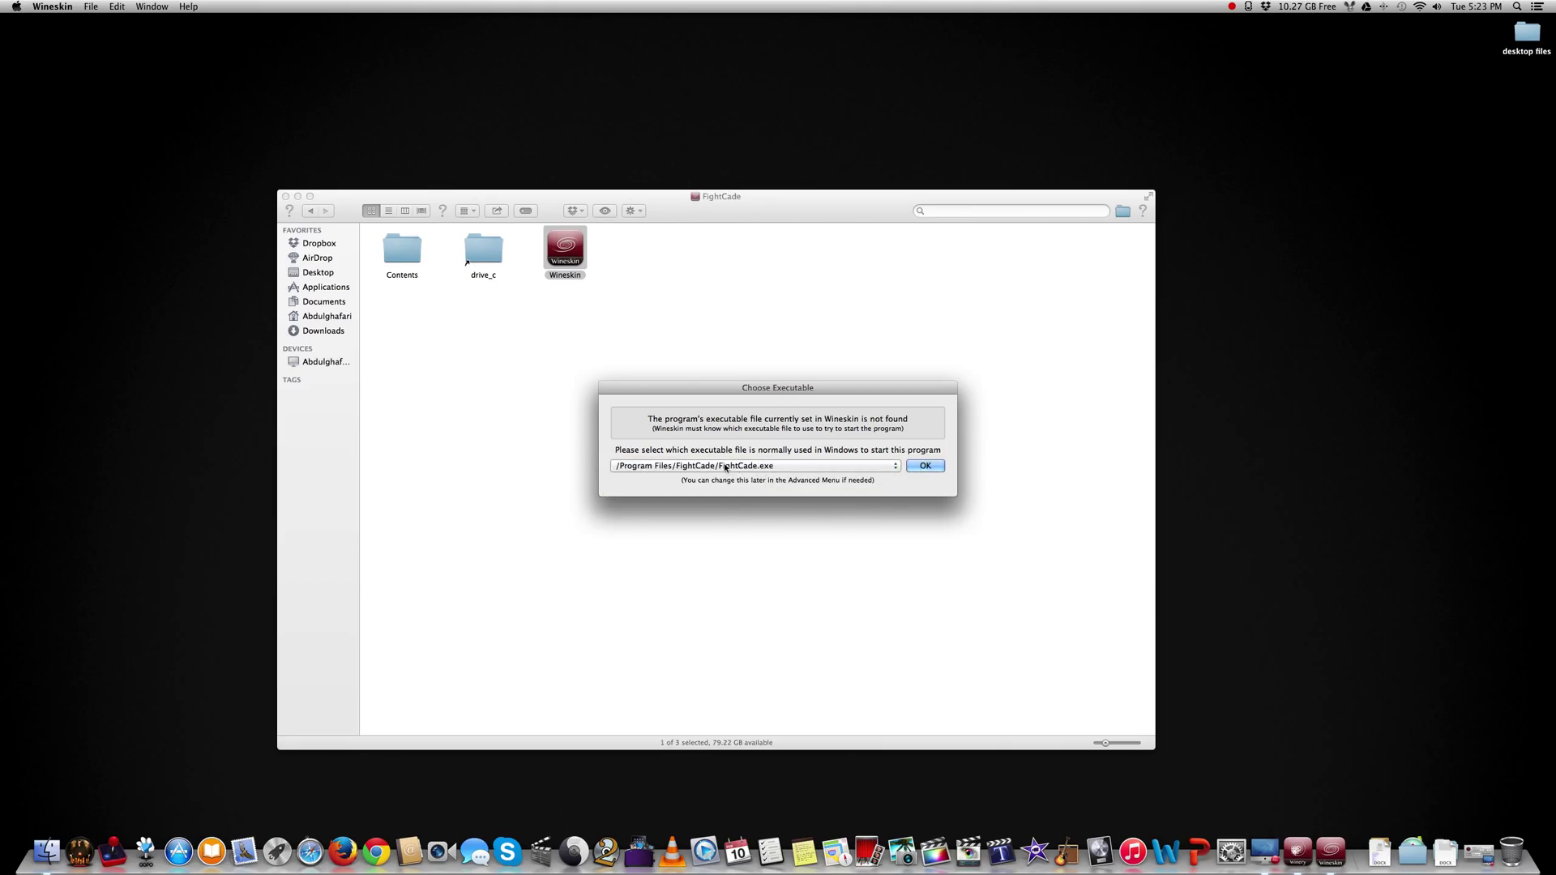
{"action": "left_click", "coordinate": [782, 466]}
{"action": "left_click", "coordinate": [802, 466]}
{"action": "left_click", "coordinate": [922, 468]}
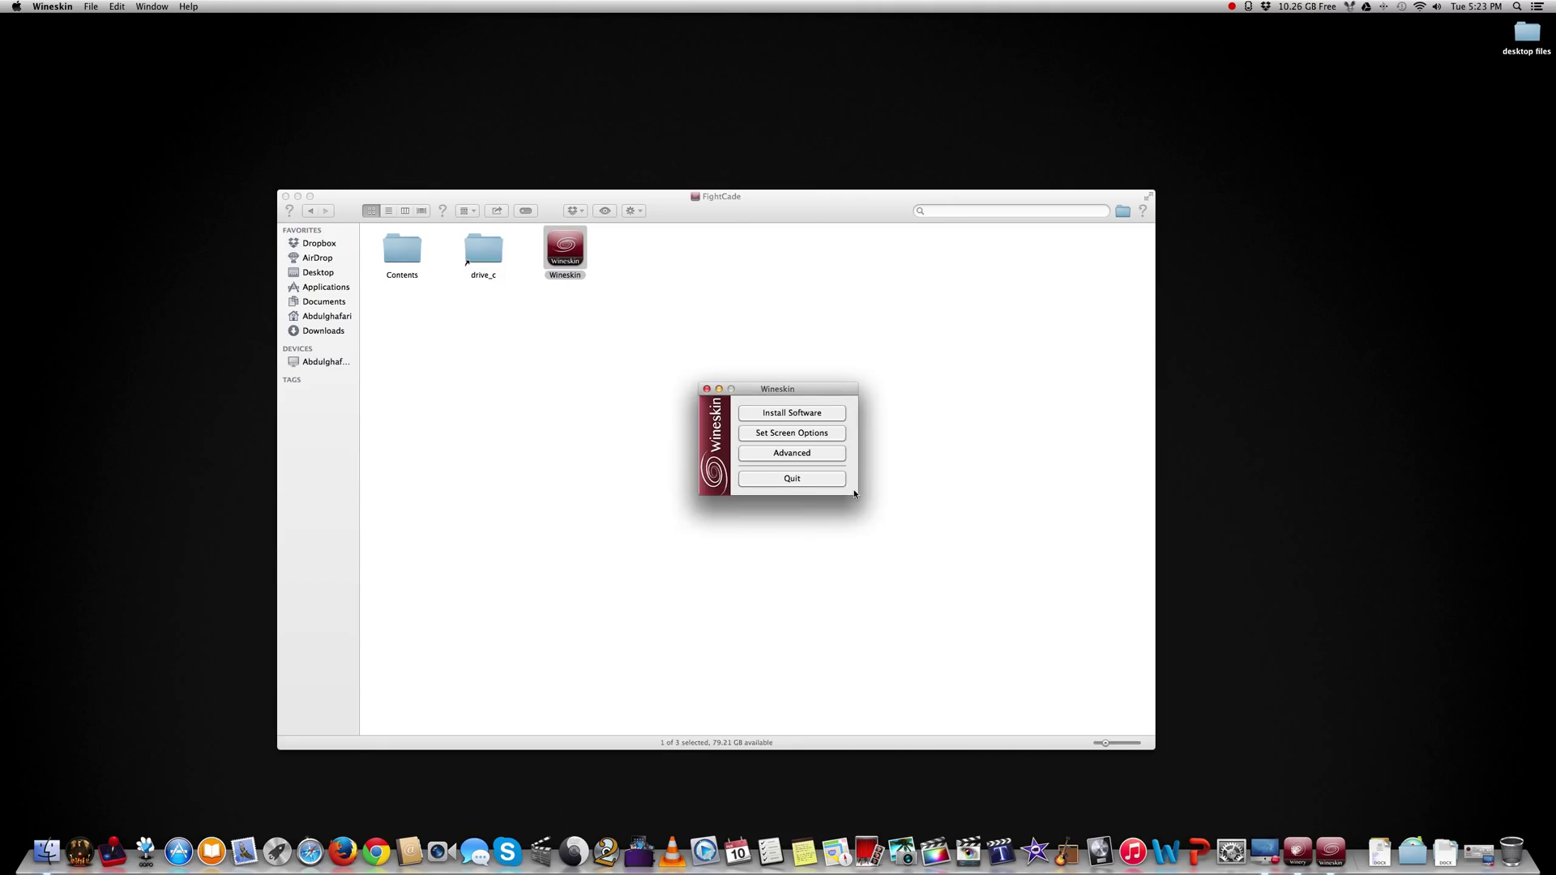
In Advanced settings, set the wrapper icon to Program Files/FightCade/Icon.icns, then close Advanced.
{"action": "left_click", "coordinate": [752, 458]}
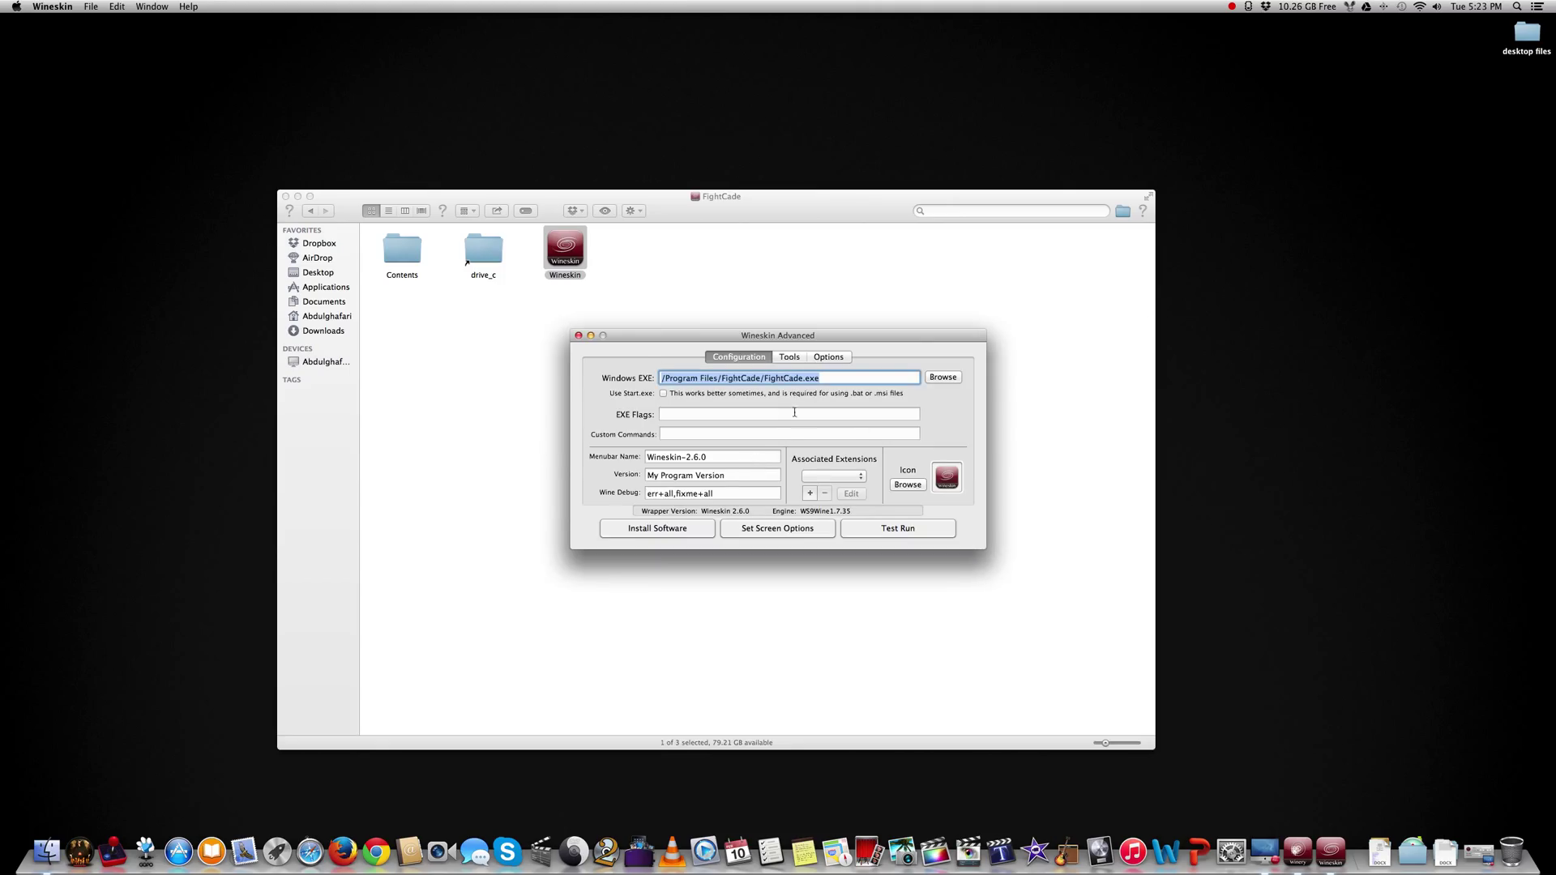
{"action": "left_click", "coordinate": [908, 485]}
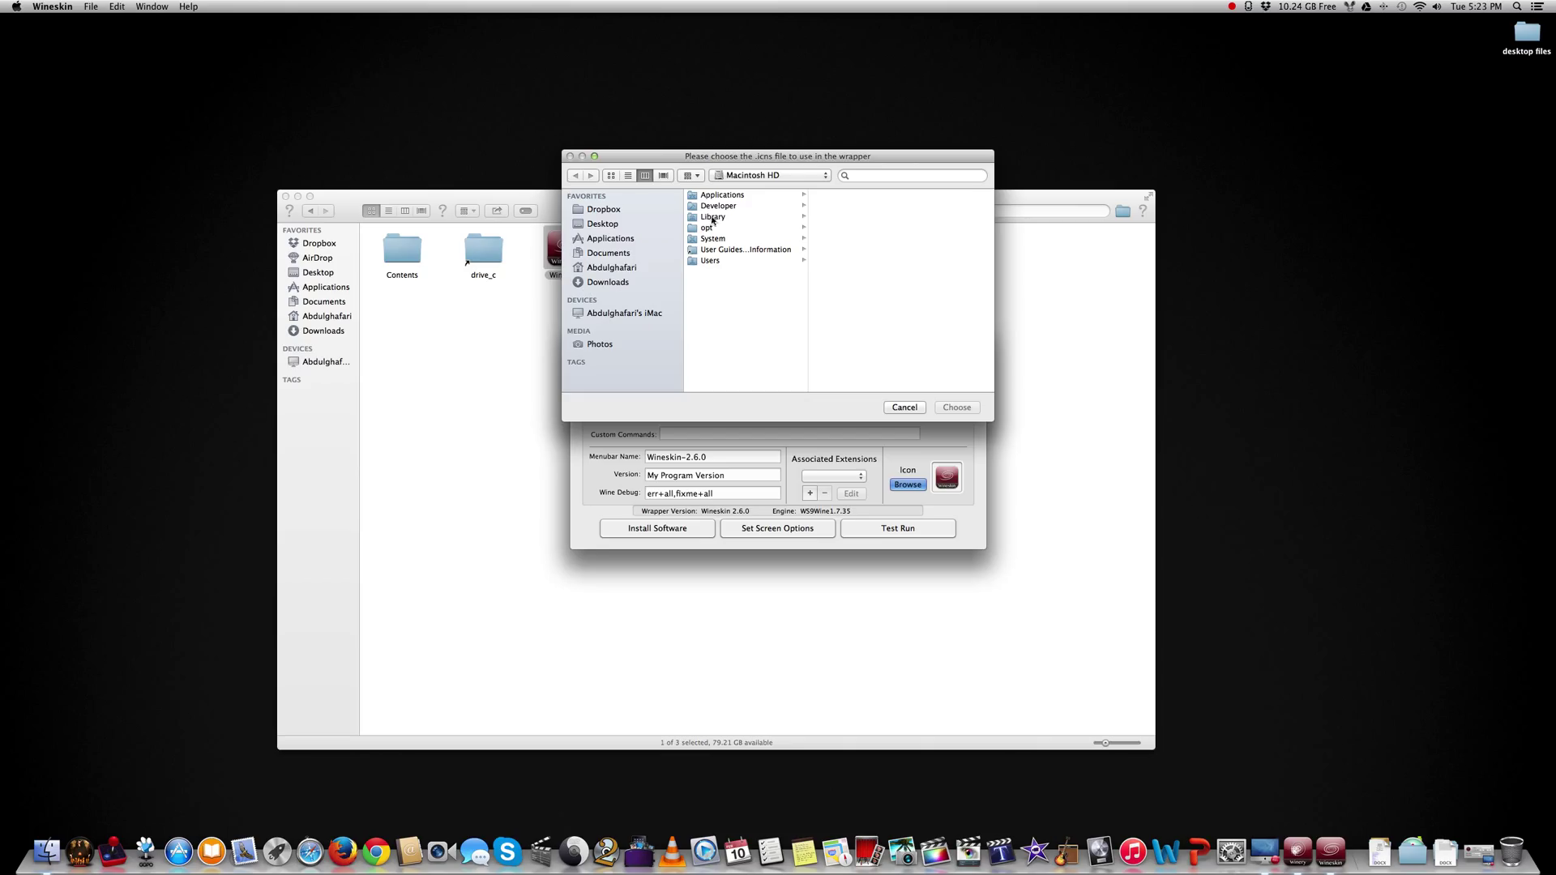
{"action": "left_click", "coordinate": [614, 268]}
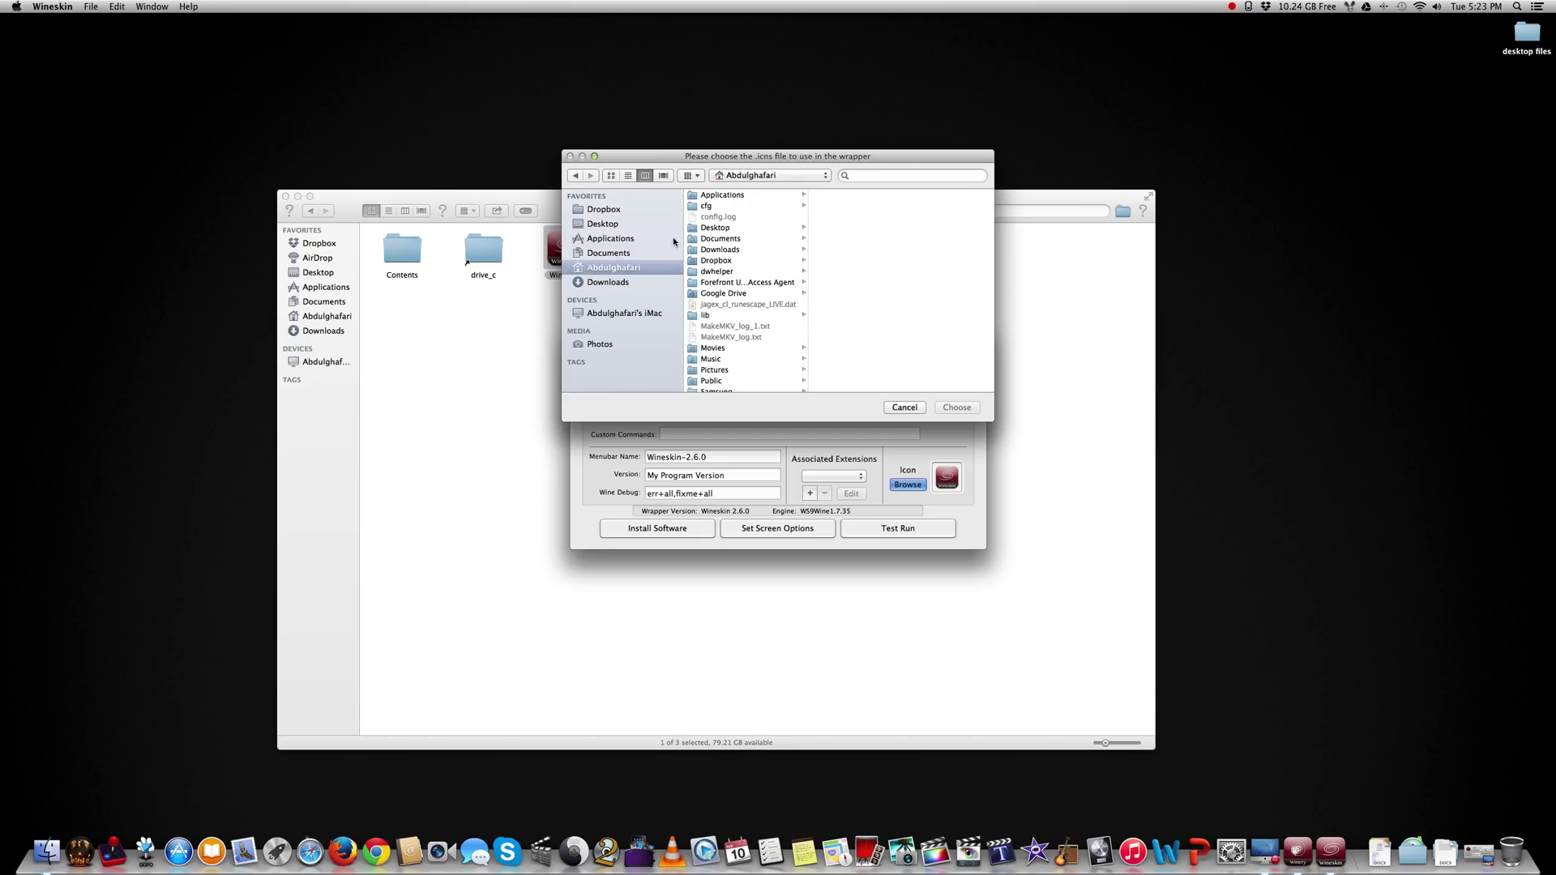
{"action": "left_click", "coordinate": [716, 195]}
{"action": "left_click", "coordinate": [849, 208]}
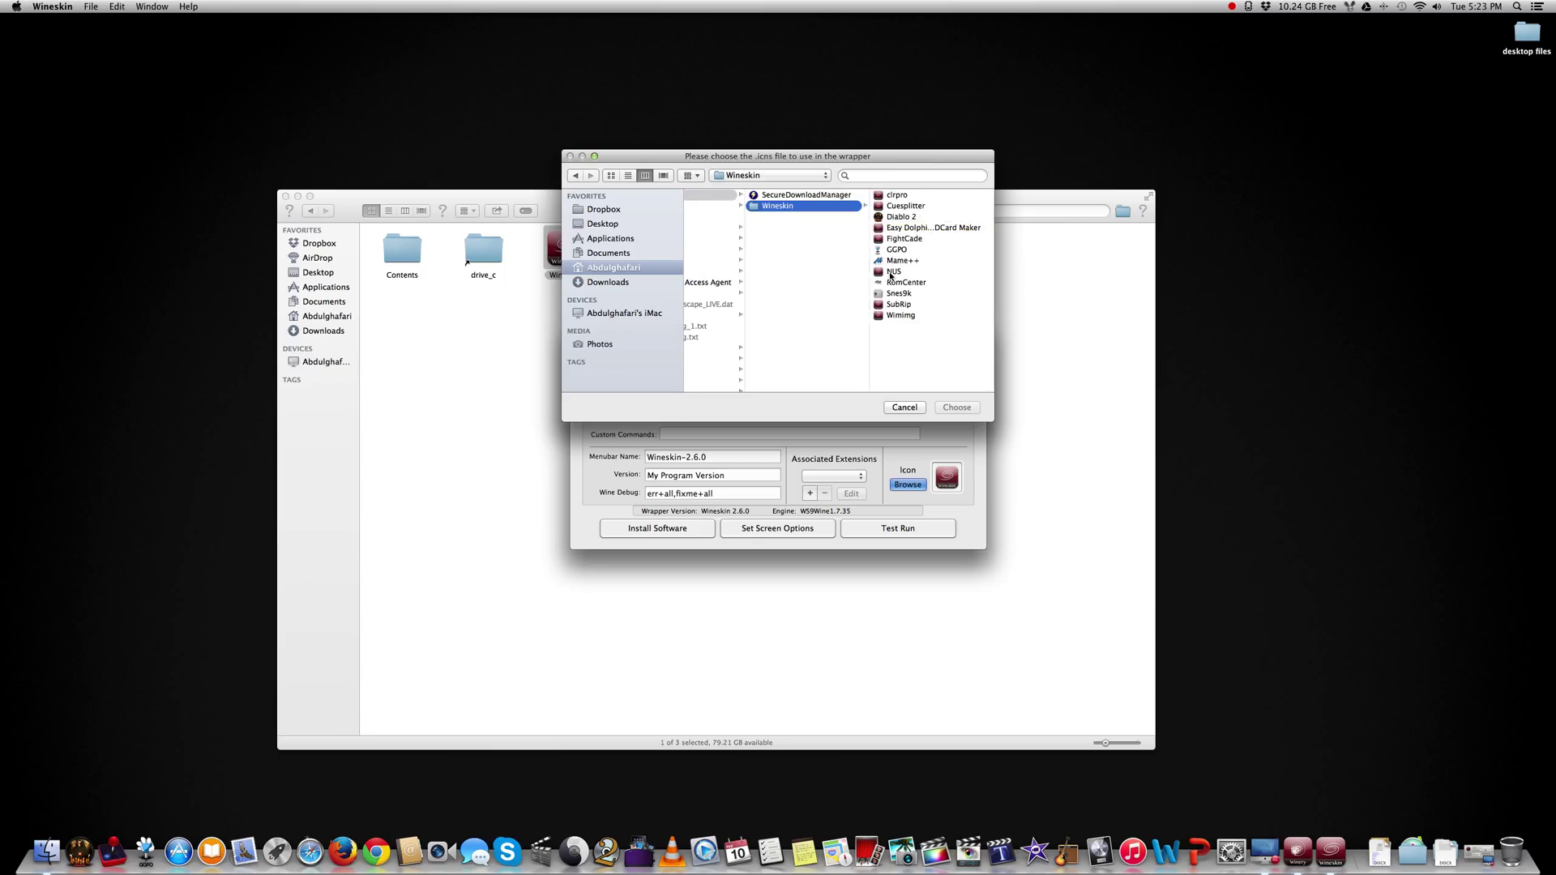
{"action": "left_click", "coordinate": [916, 239]}
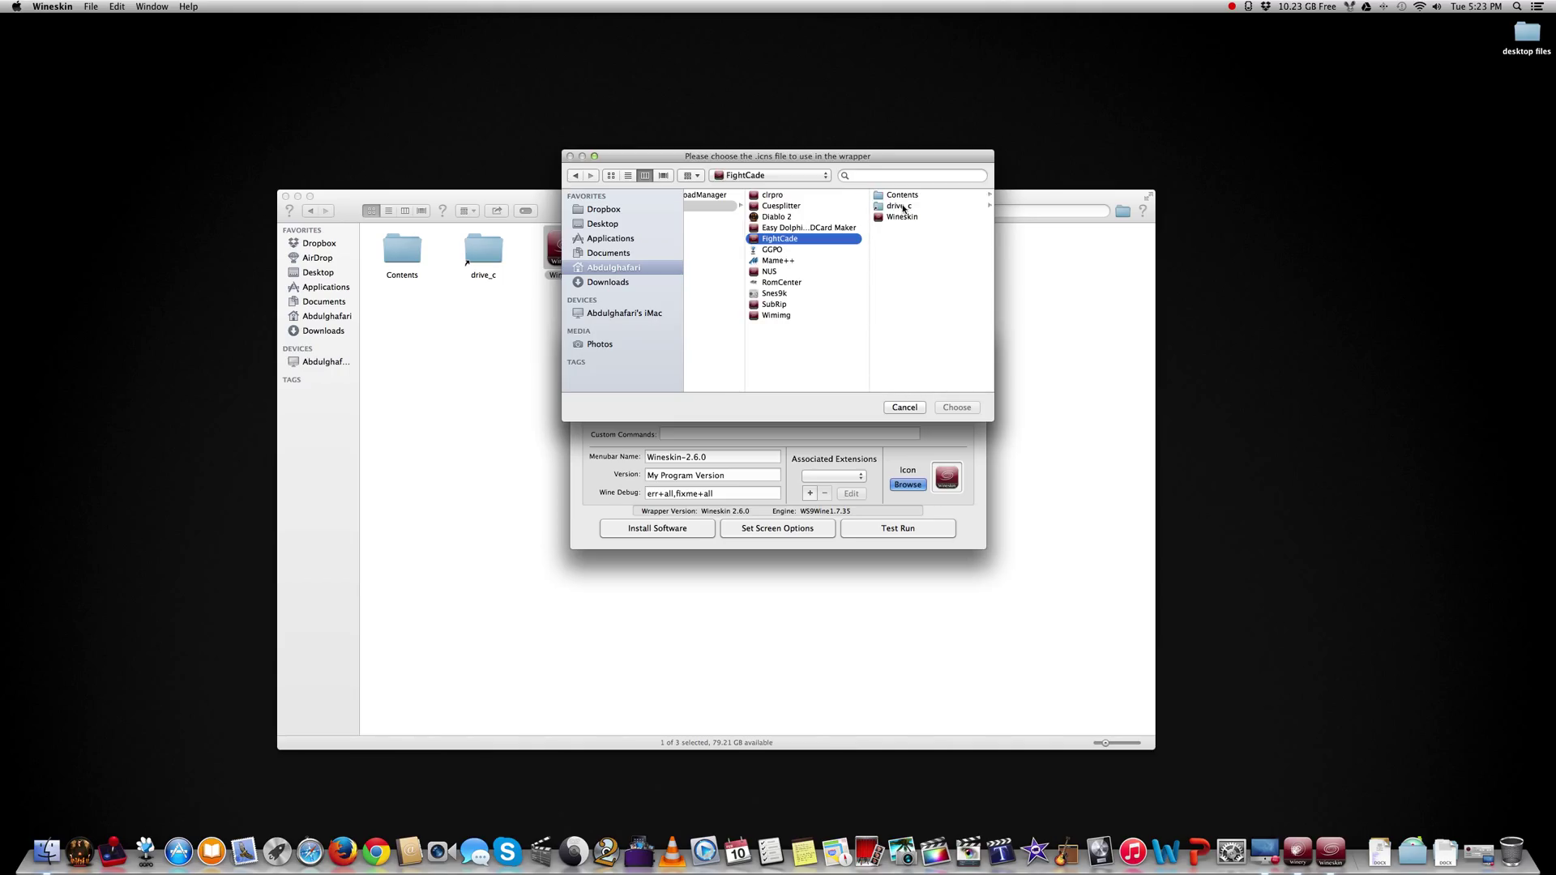
{"action": "left_click", "coordinate": [902, 208]}
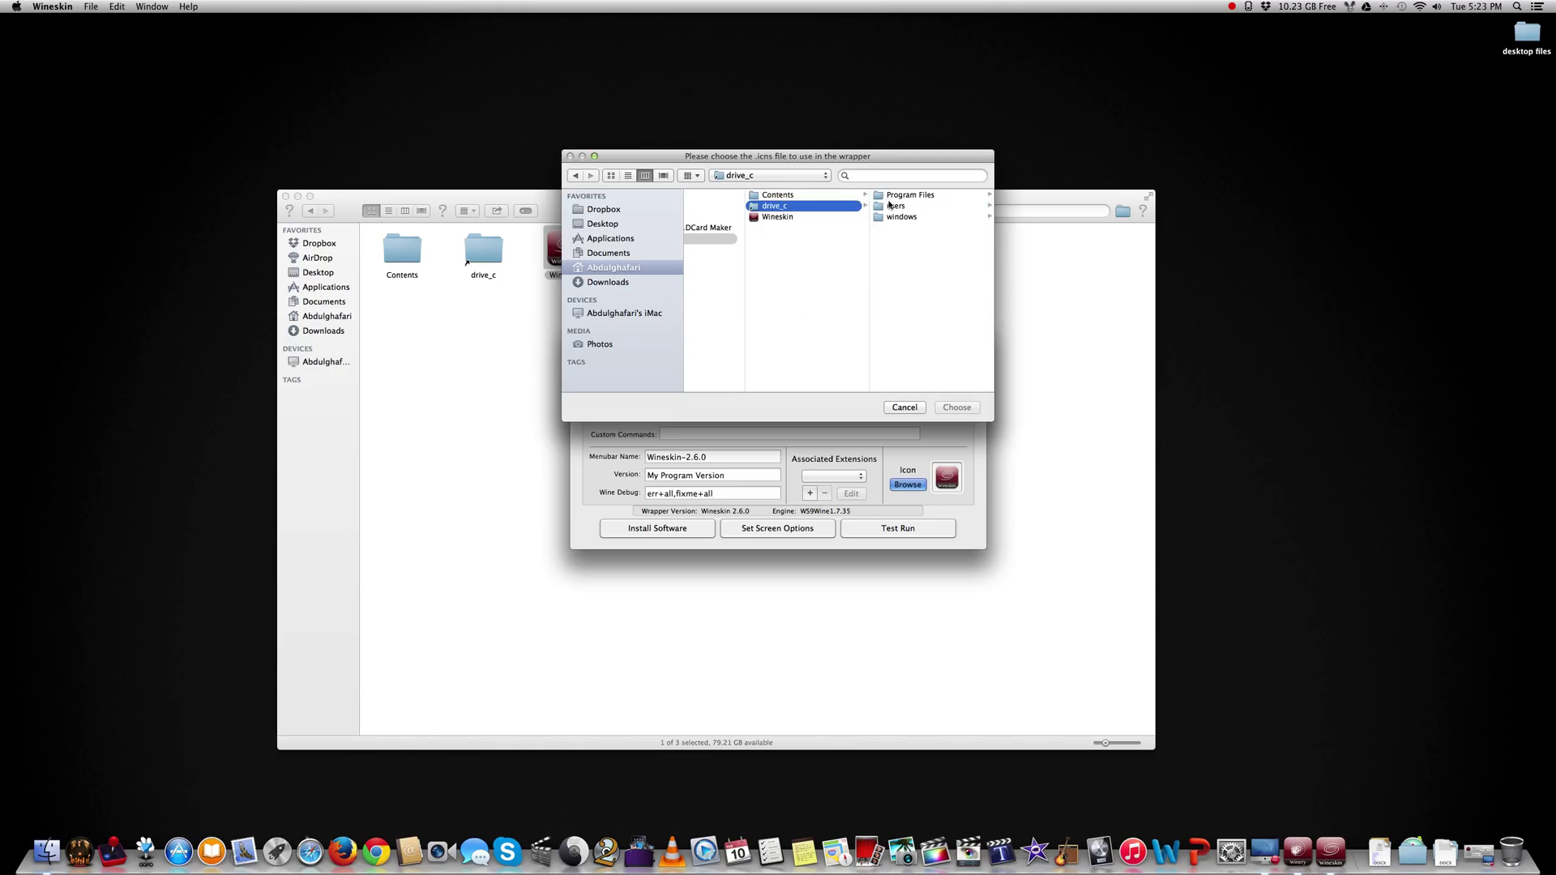
{"action": "left_click", "coordinate": [890, 195]}
{"action": "left_click", "coordinate": [880, 207]}
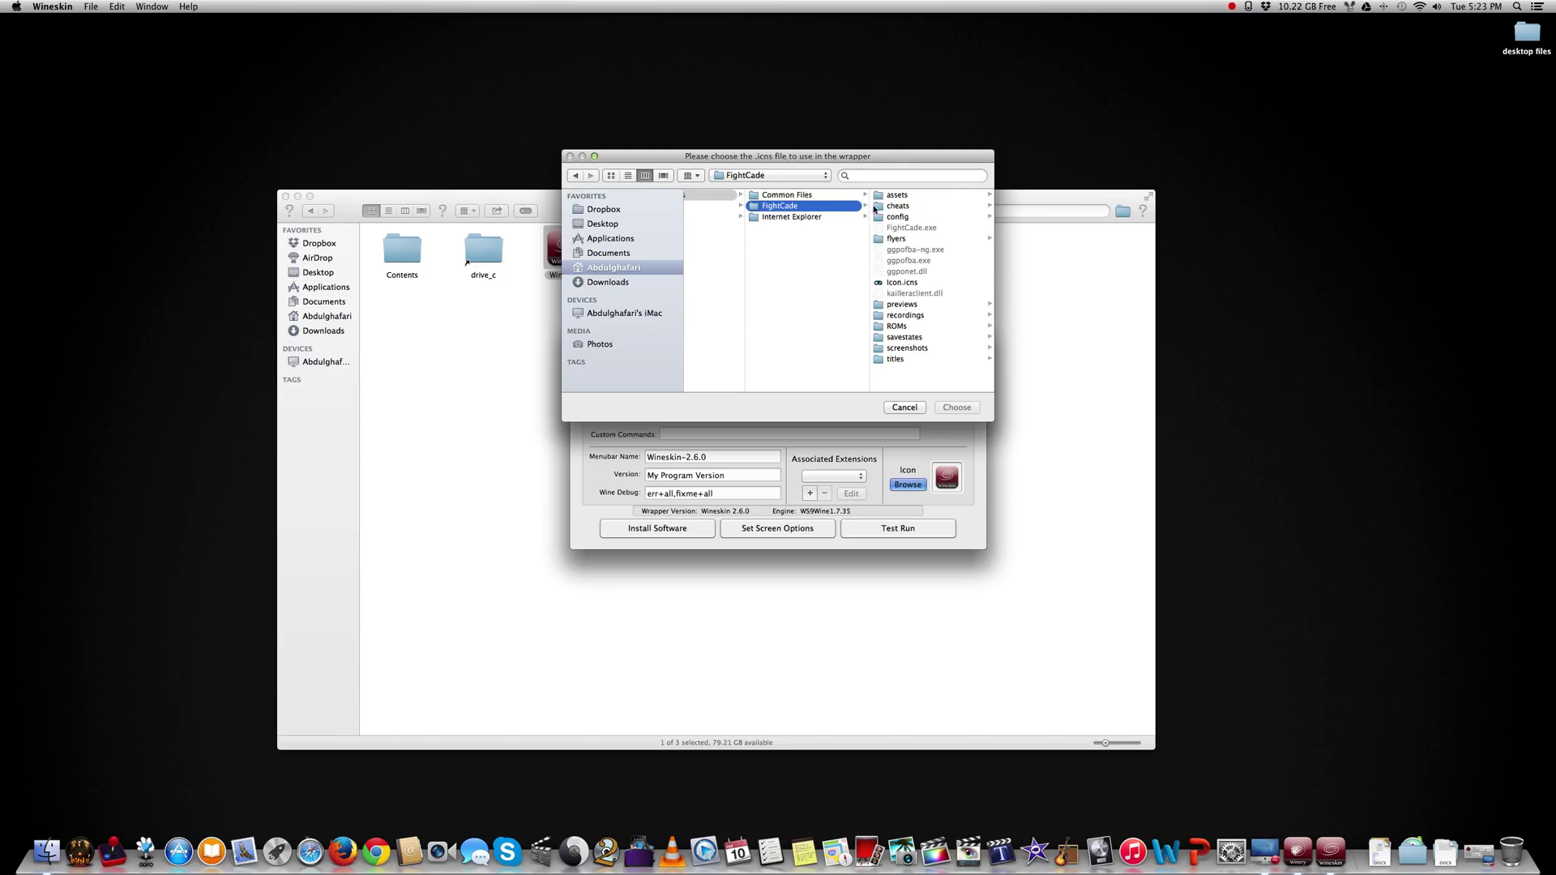
{"action": "left_click", "coordinate": [902, 282]}
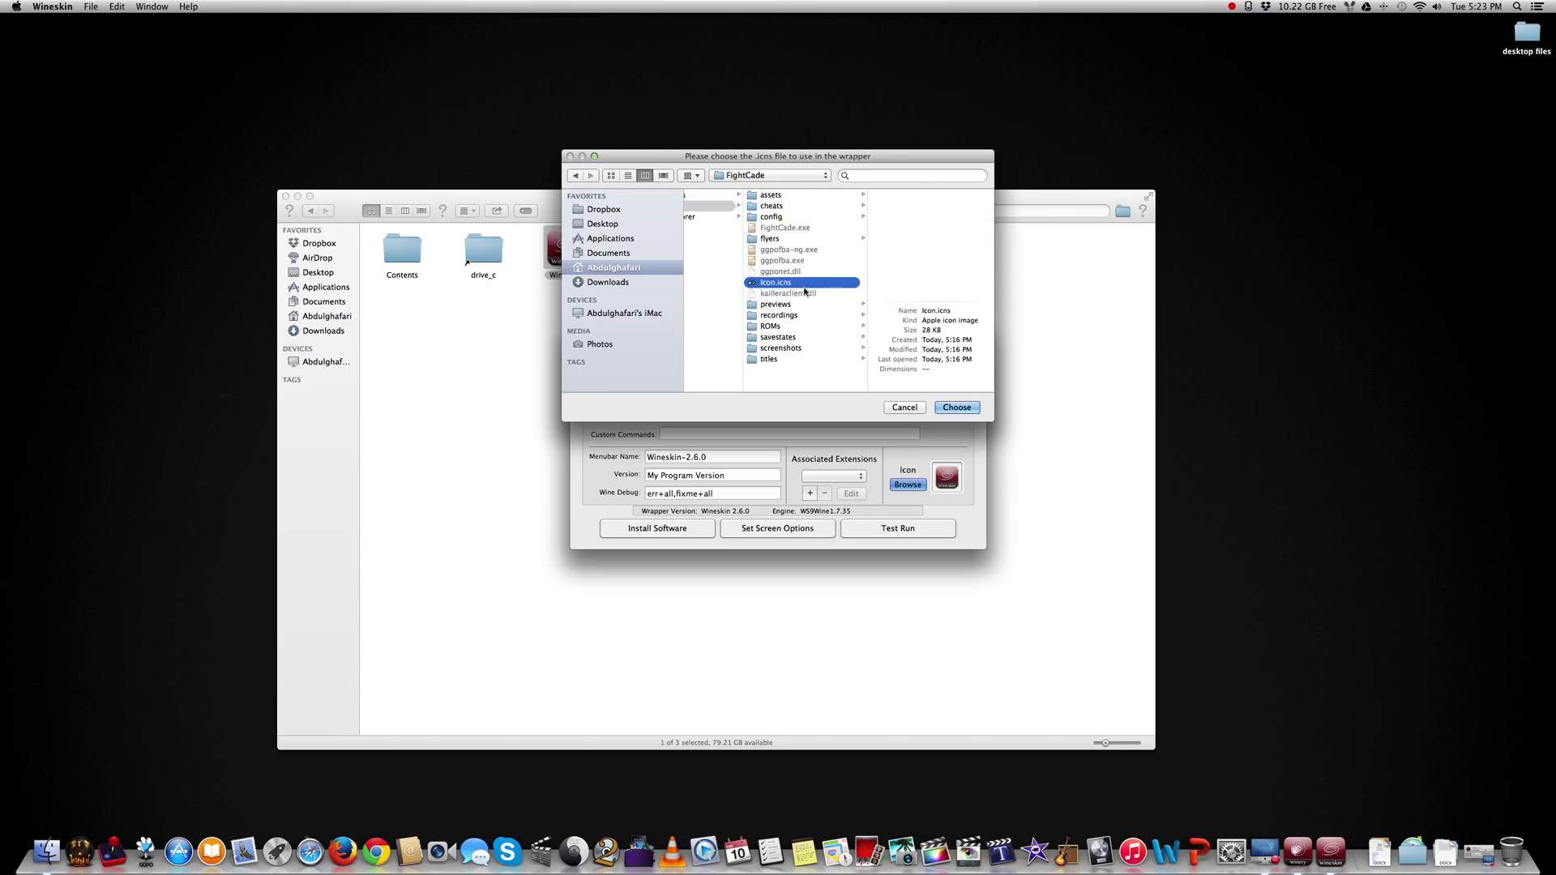
{"action": "left_click", "coordinate": [955, 407]}
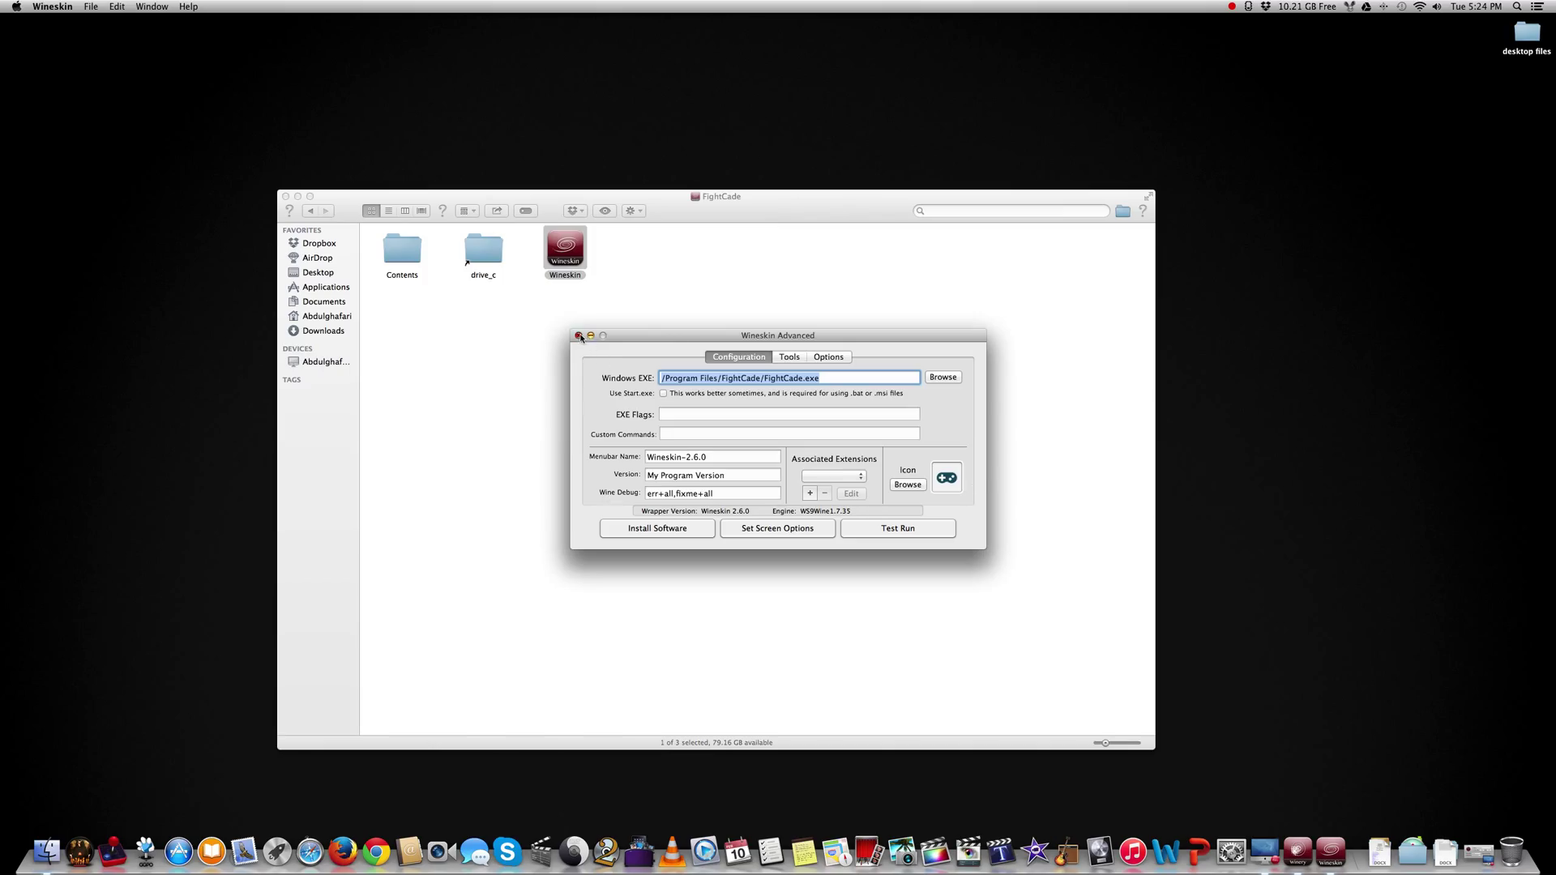
{"action": "left_click", "coordinate": [579, 336]}
Launch the FightCade app from the Wineskin folder.
{"action": "left_click", "coordinate": [311, 211]}
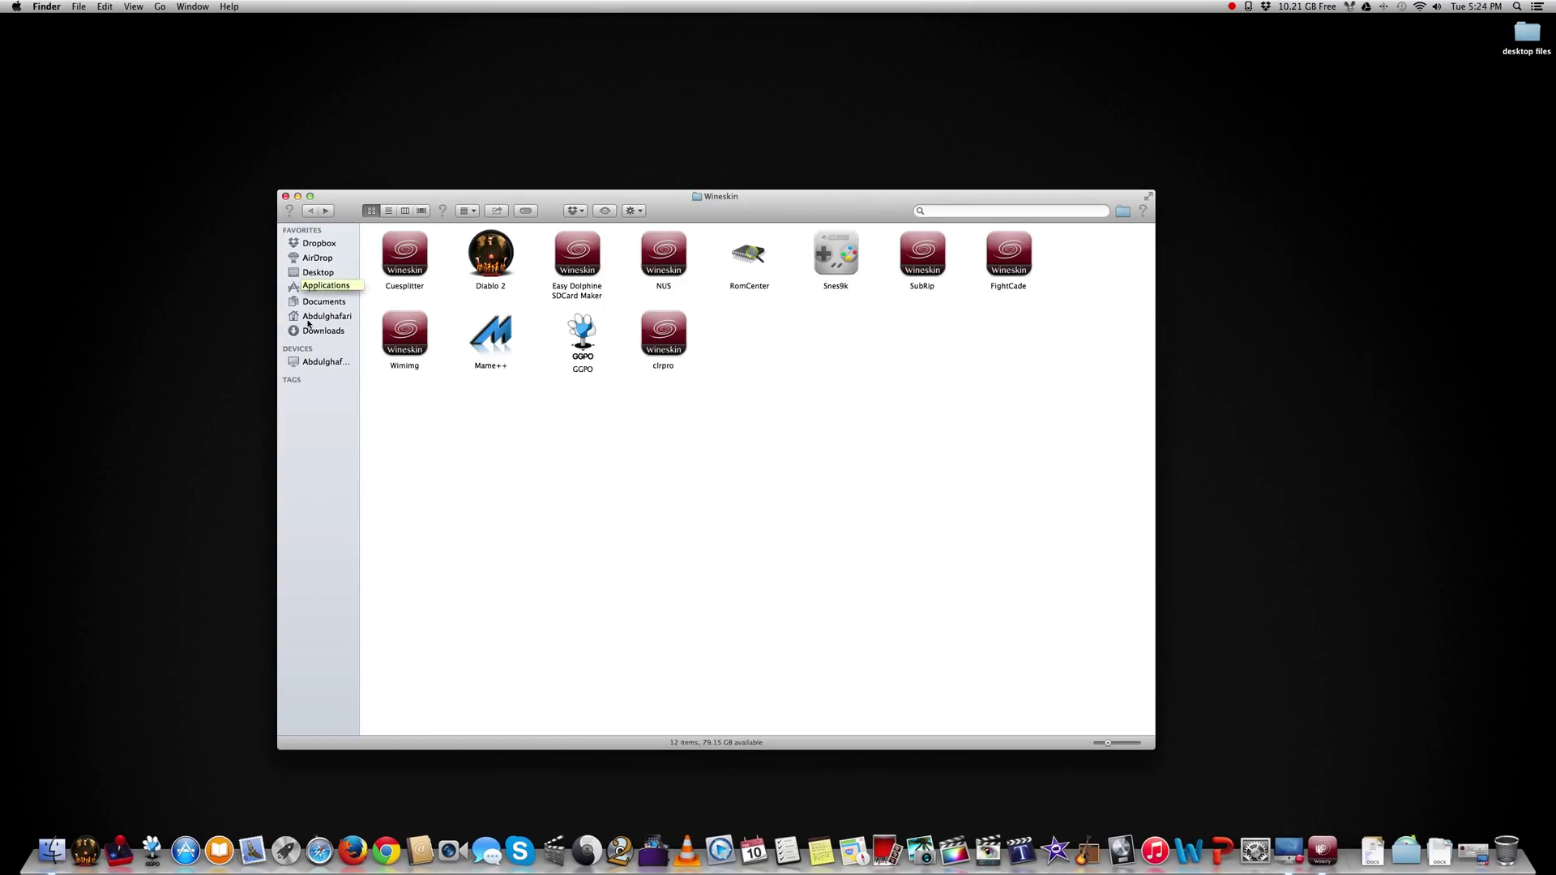
{"action": "left_click", "coordinate": [1009, 258]}
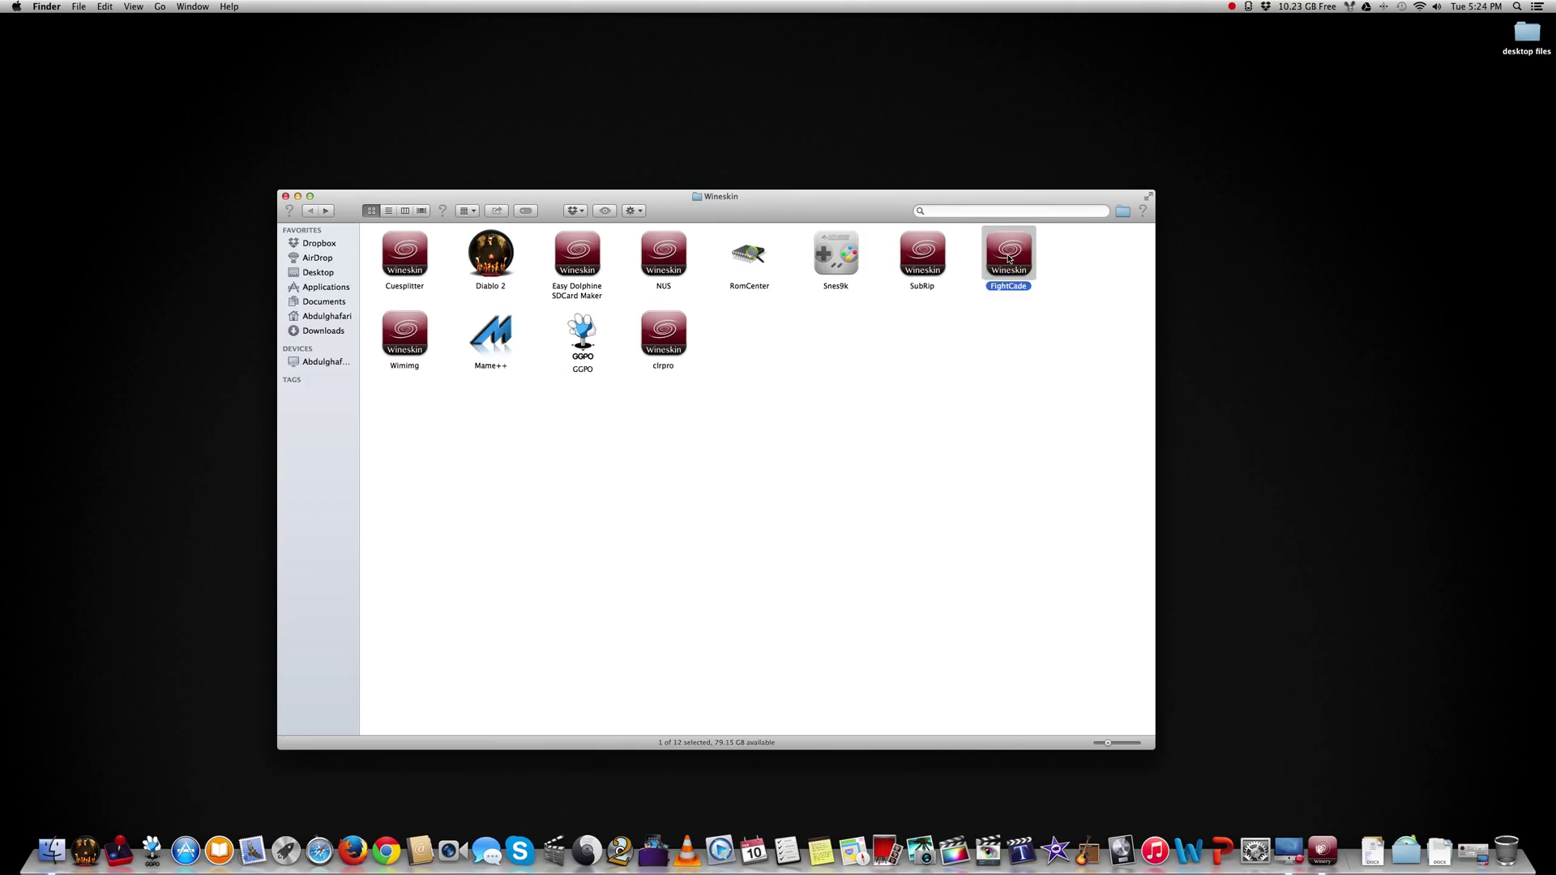
{"action": "double_click", "coordinate": [1009, 258]}
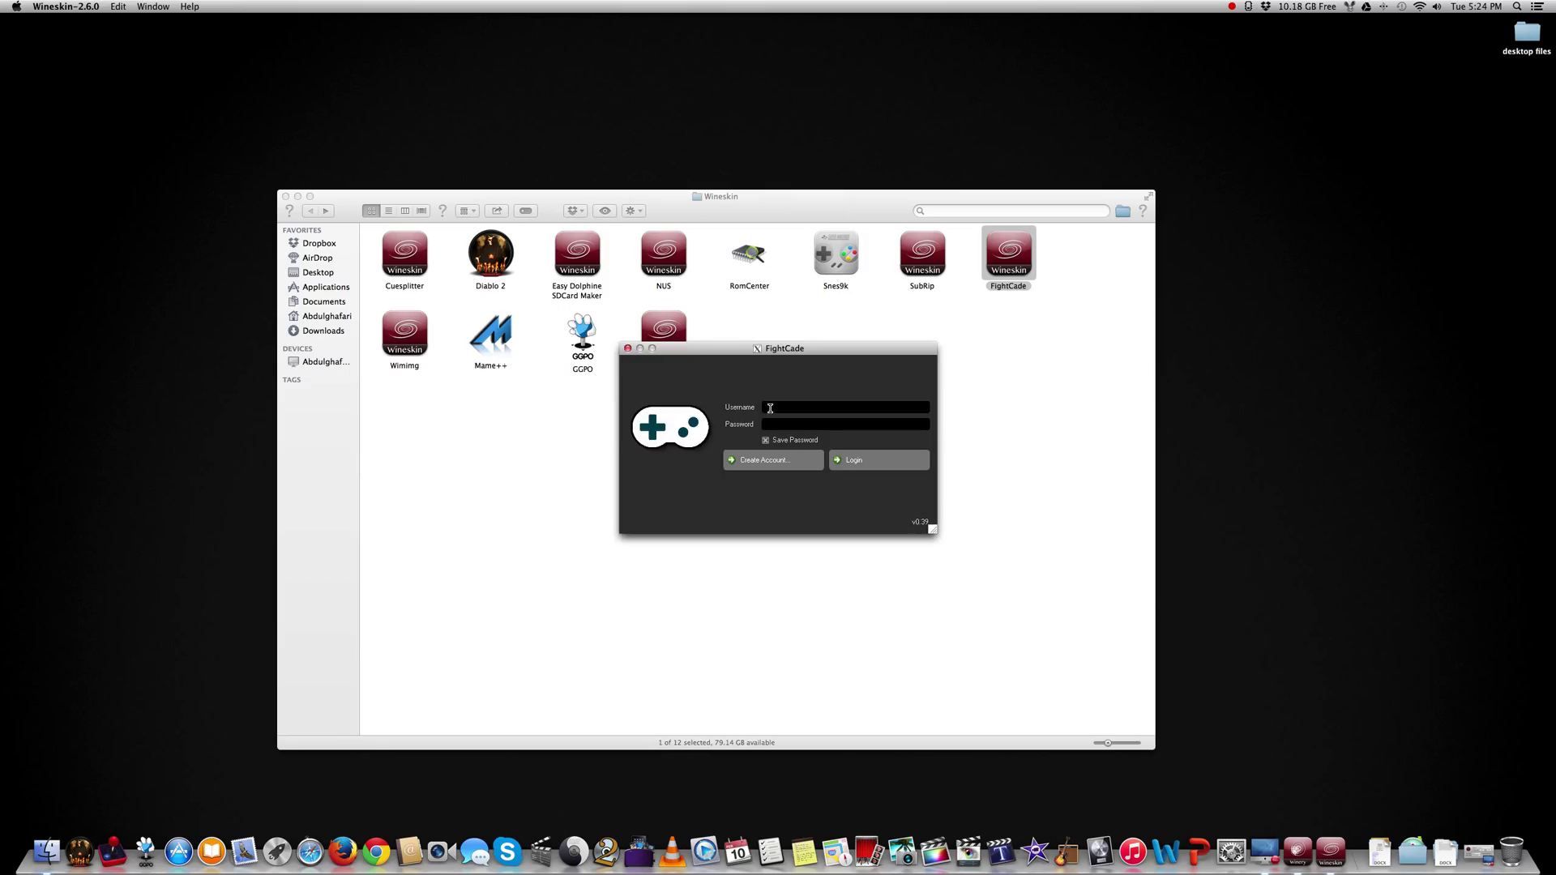
Enter the account username and password and log in to the FightCade lobby.
{"action": "left_click", "coordinate": [770, 407]}
{"action": "type", "text": "Lowrie"}
{"action": "type", "text": "**********"}
{"action": "left_click", "coordinate": [873, 451]}
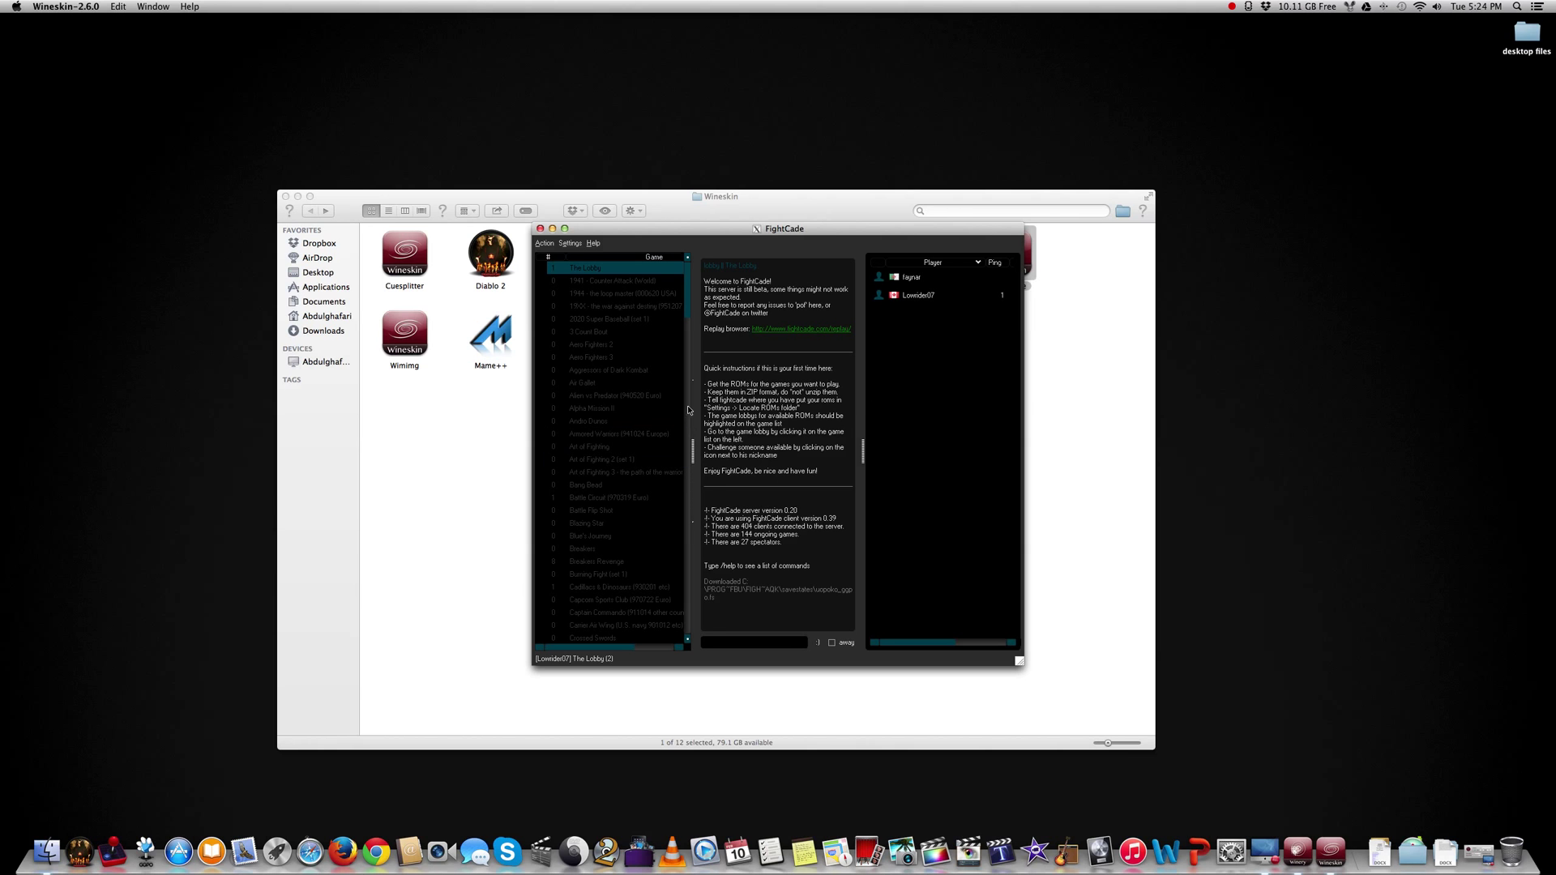
{"action": "scroll", "coordinate": [649, 365], "scroll_direction": "down", "scroll_amount": 20}
{"action": "left_click", "coordinate": [626, 322]}
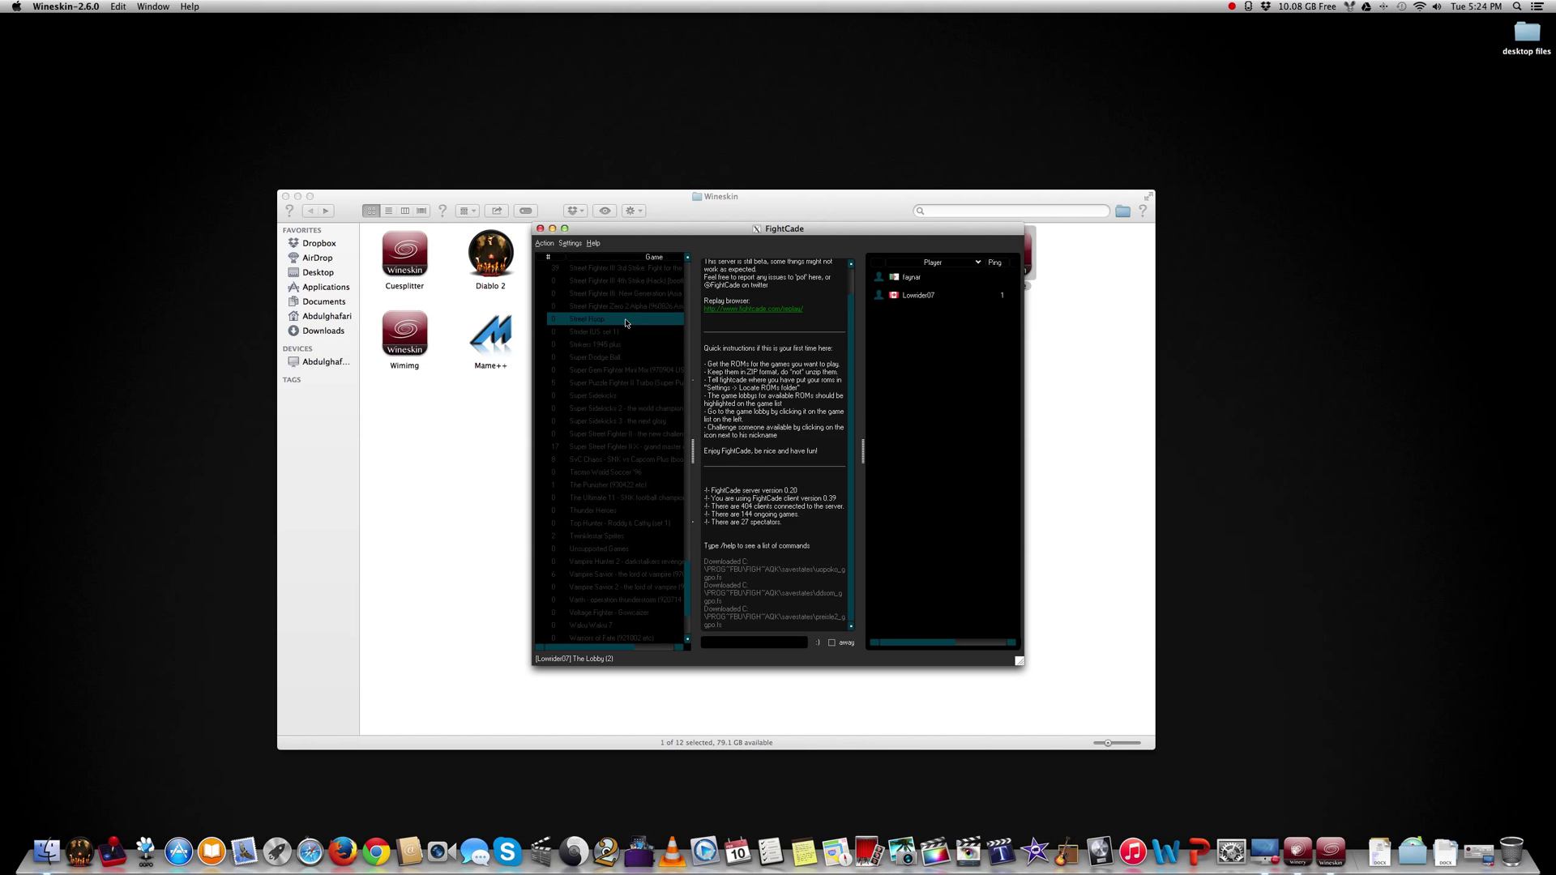
{"action": "scroll", "coordinate": [616, 568], "scroll_direction": "down", "scroll_amount": 3}
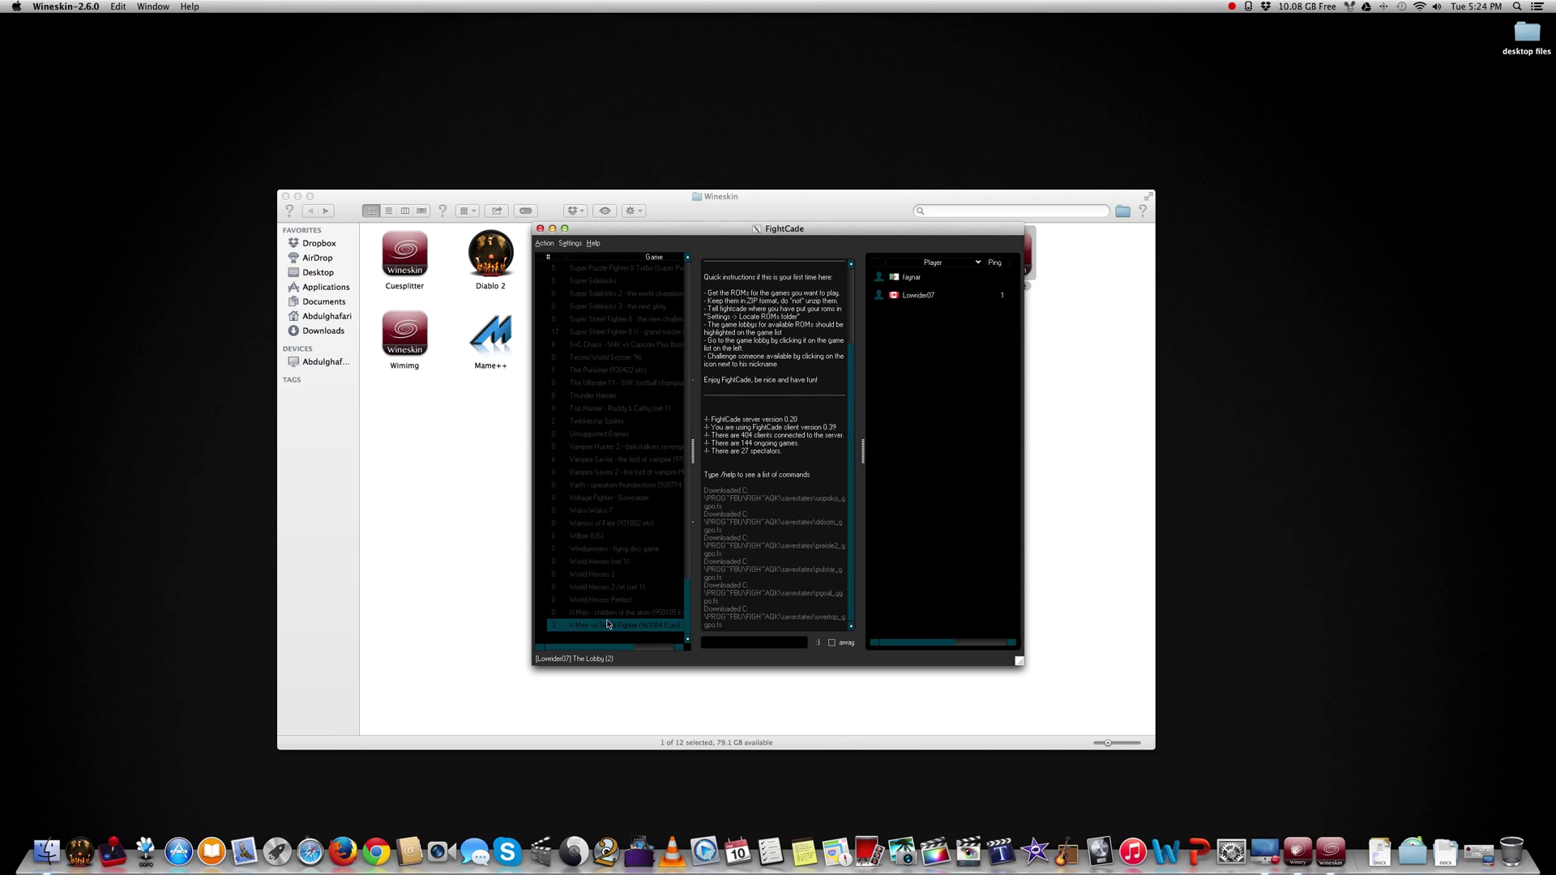
{"action": "scroll", "coordinate": [608, 624], "scroll_direction": "up", "scroll_amount": 15}
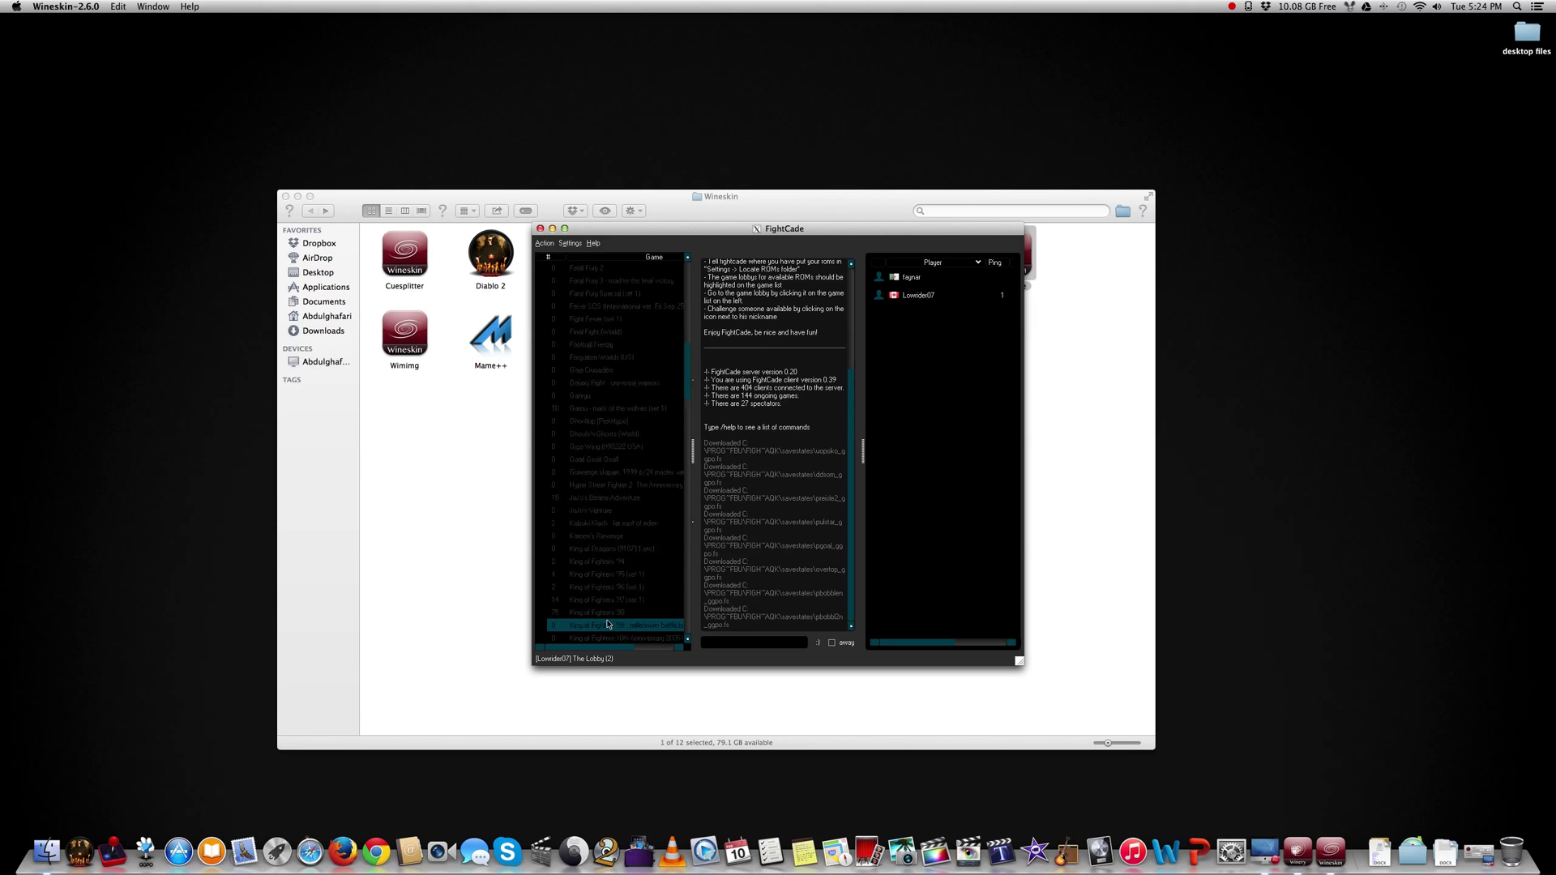
{"action": "scroll", "coordinate": [608, 624], "scroll_direction": "down", "scroll_amount": 12}
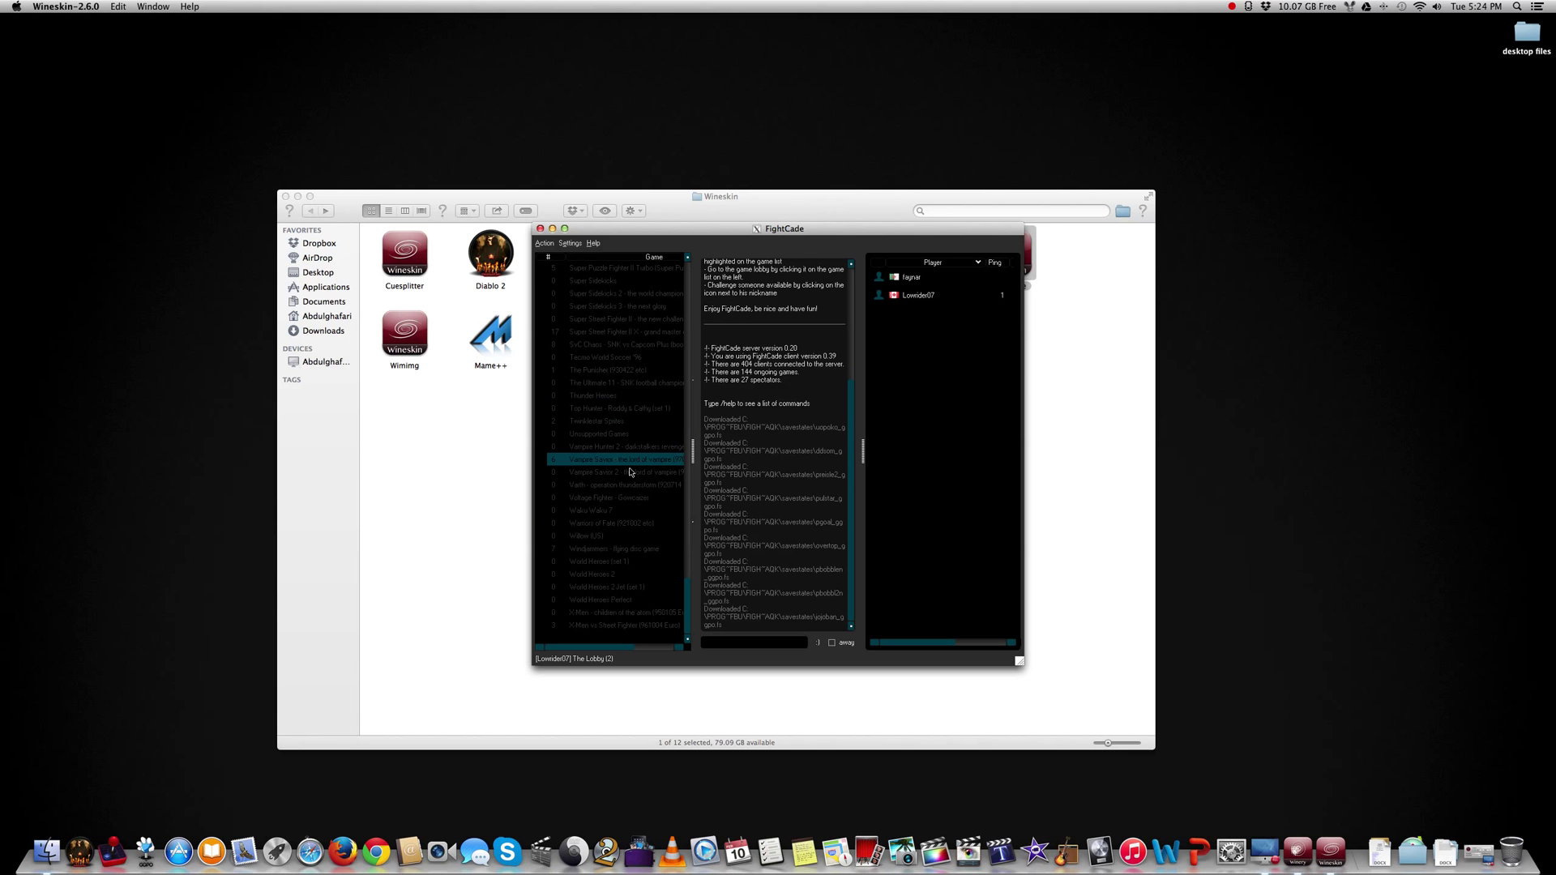
{"action": "scroll", "coordinate": [630, 462], "scroll_direction": "up", "scroll_amount": 20}
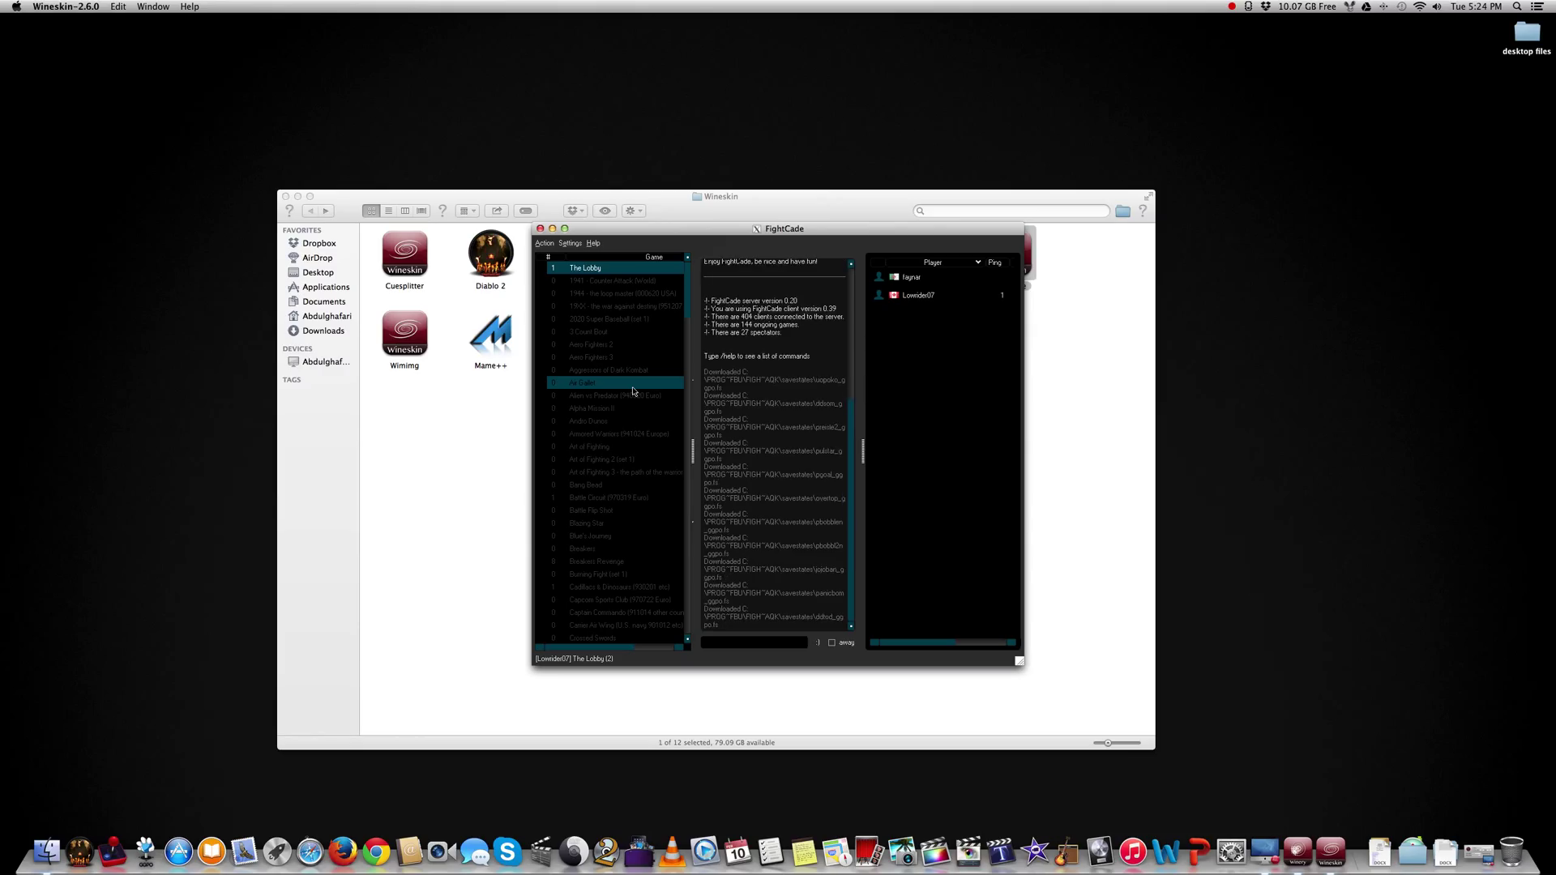